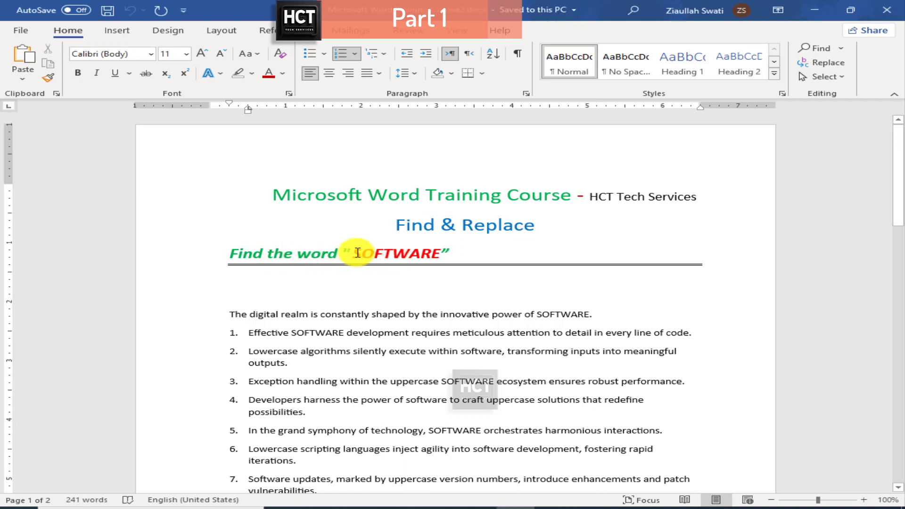
# - Search the document for the word SOFTWARE in the navigation pane
pyautogui.moveTo(353, 255); pyautogui.dragTo(441, 253)
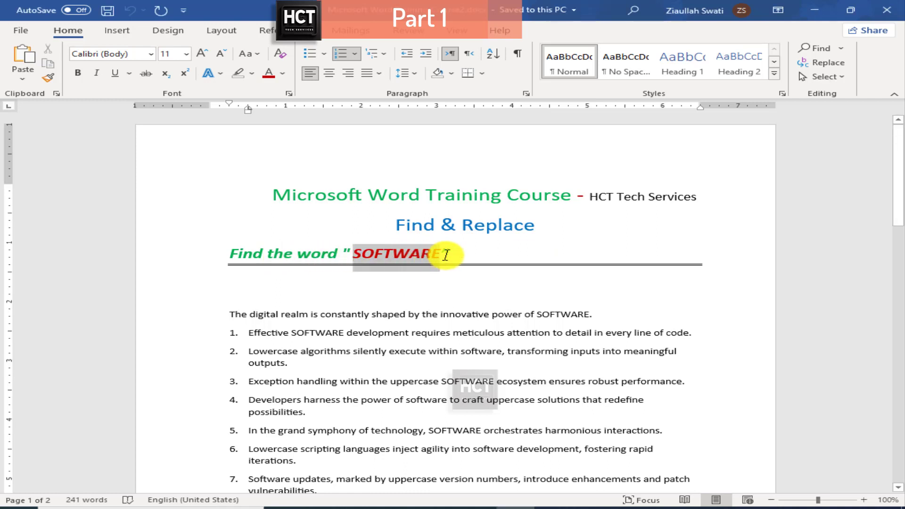
pyautogui.click(454, 310)
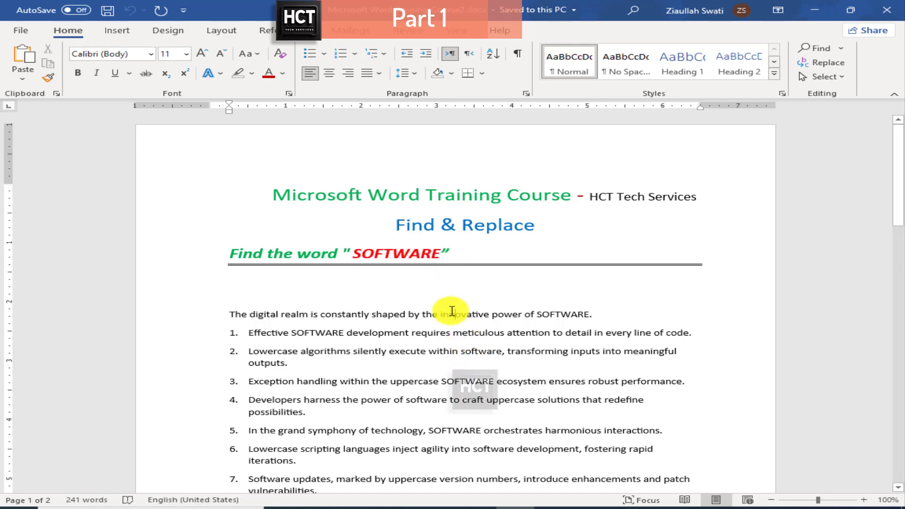
pyautogui.scroll(-4, 349, 302)
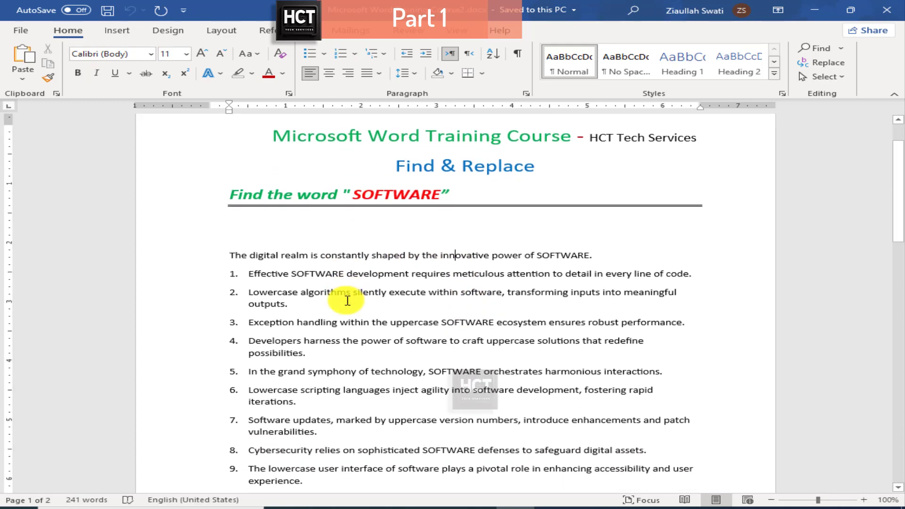
pyautogui.scroll(-1, 349, 300)
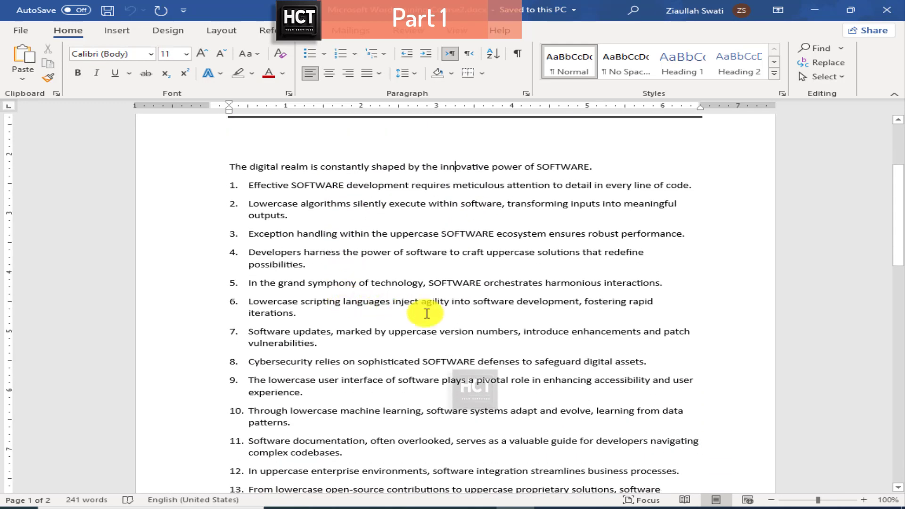
pyautogui.scroll(-2, 463, 360)
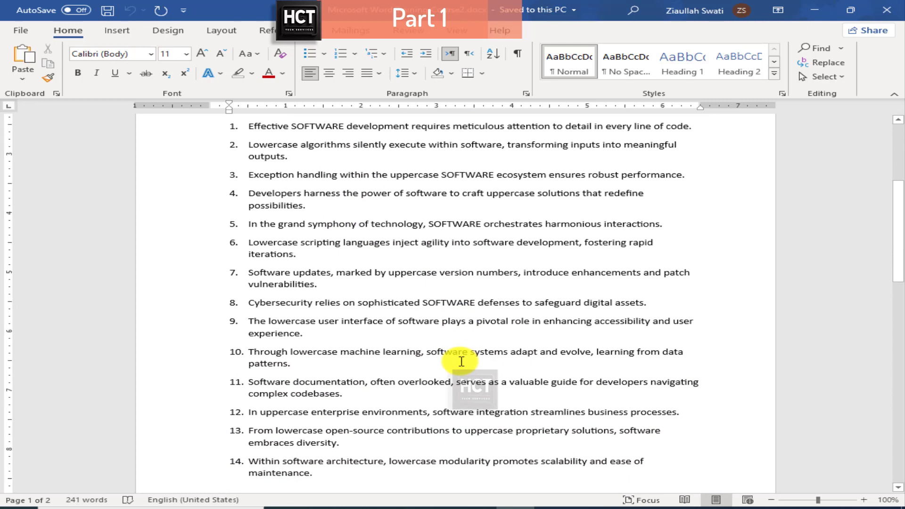
pyautogui.scroll(6, 462, 361)
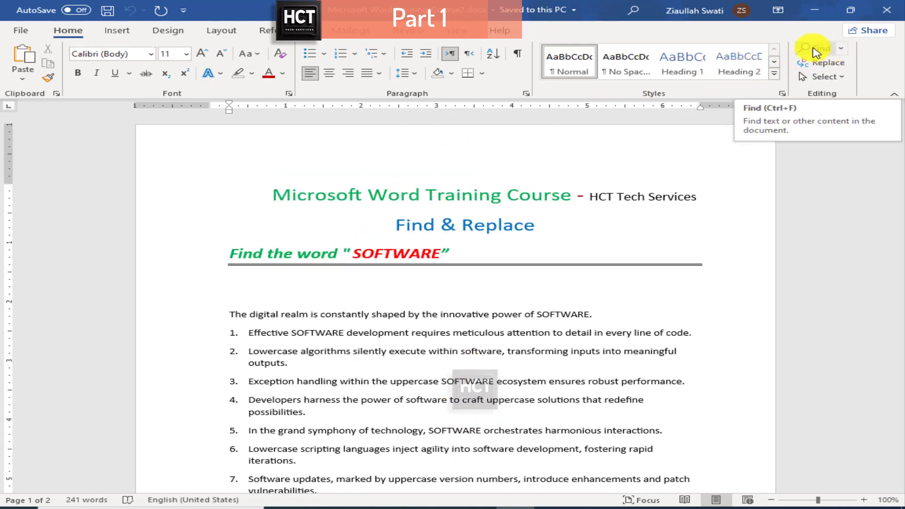
pyautogui.click(851, 52)
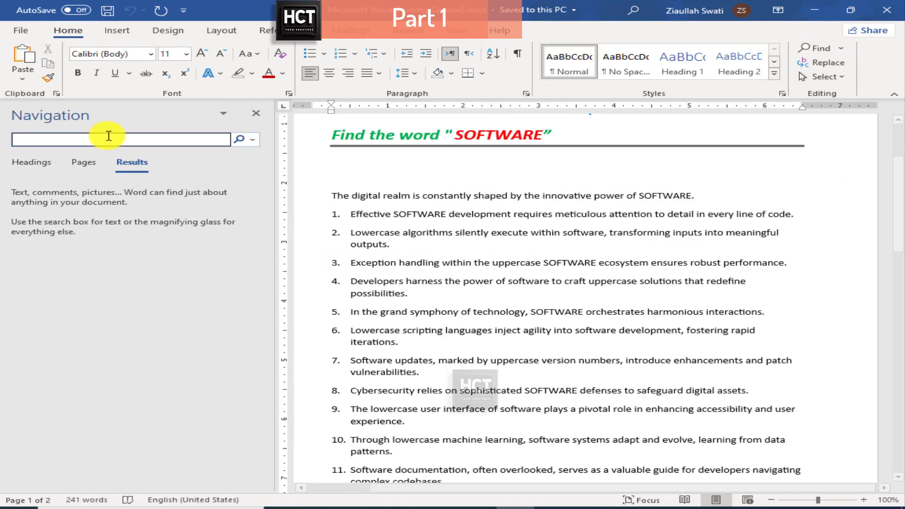
pyautogui.write('SOFT')
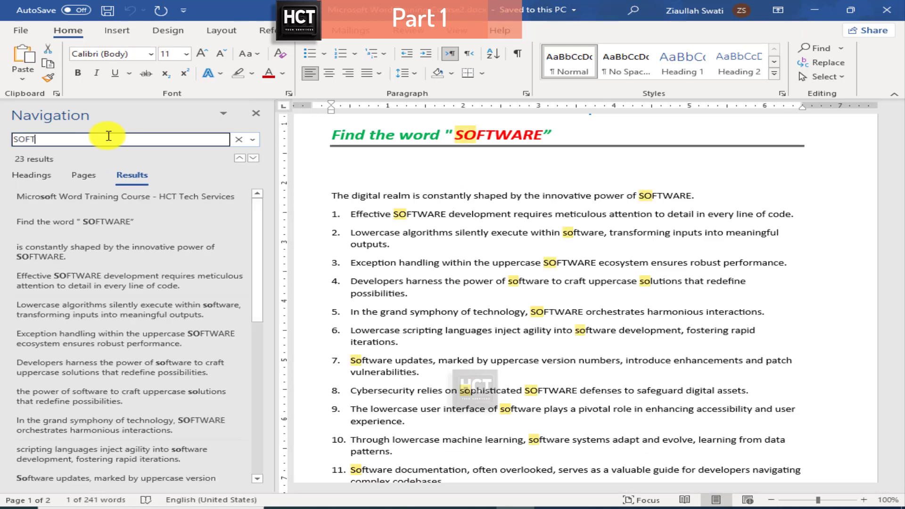
pyautogui.write('WARE')
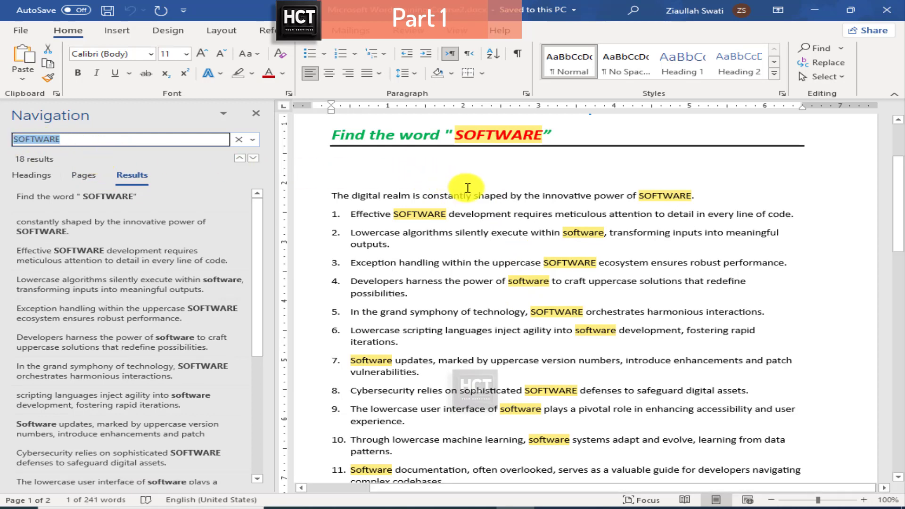
# - Review the highlighted SOFTWARE matches in the text and show the thumbnails of the pages containing them
pyautogui.scroll(-2, 463, 186)
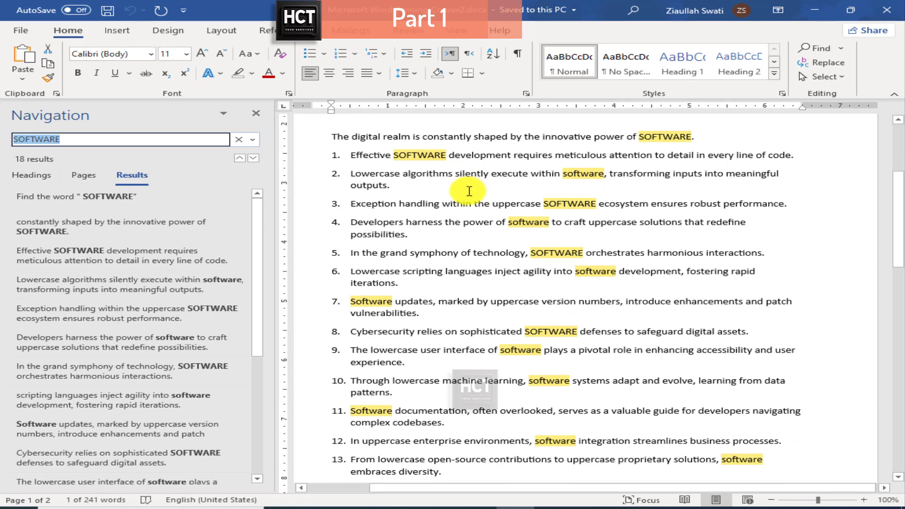
pyautogui.scroll(1, 461, 208)
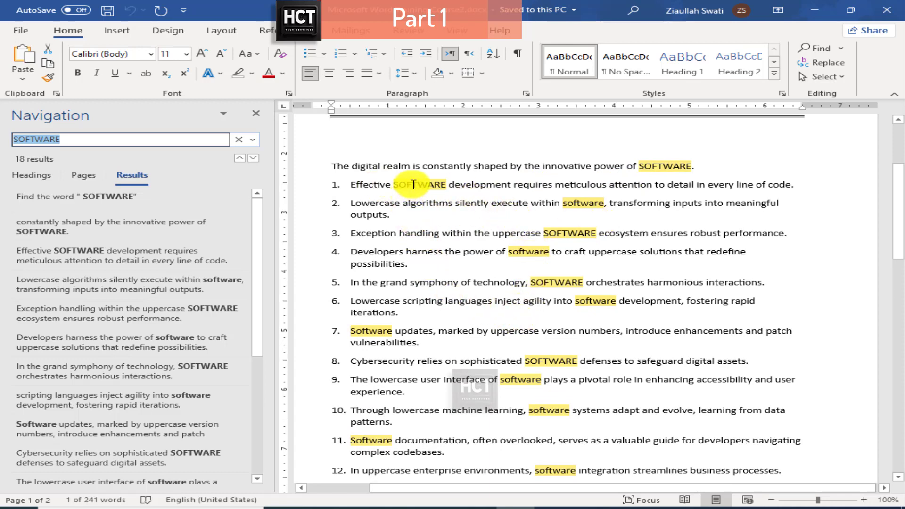
pyautogui.scroll(-2, 487, 283)
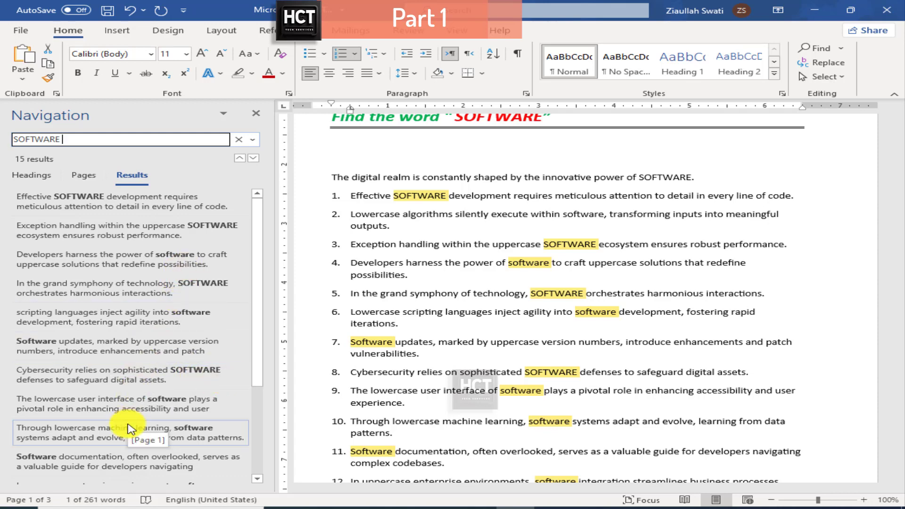
pyautogui.click(80, 178)
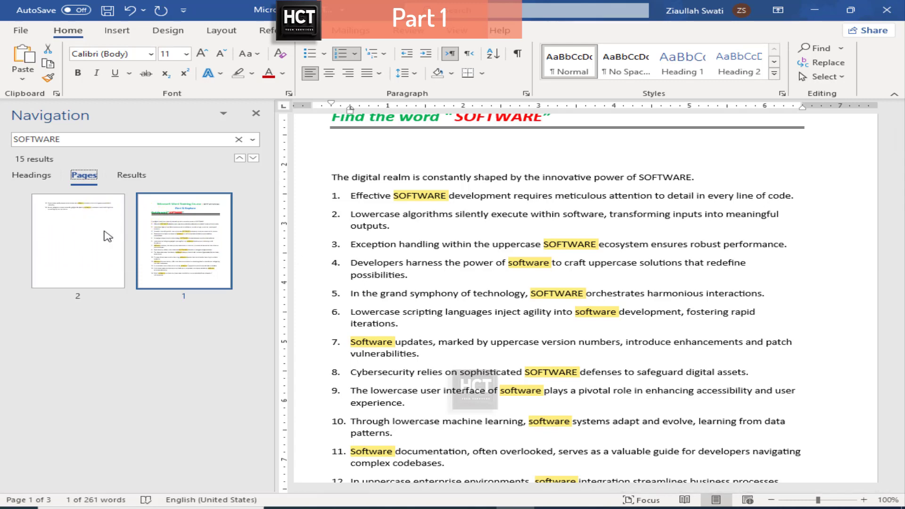
pyautogui.scroll(3, 451, 225)
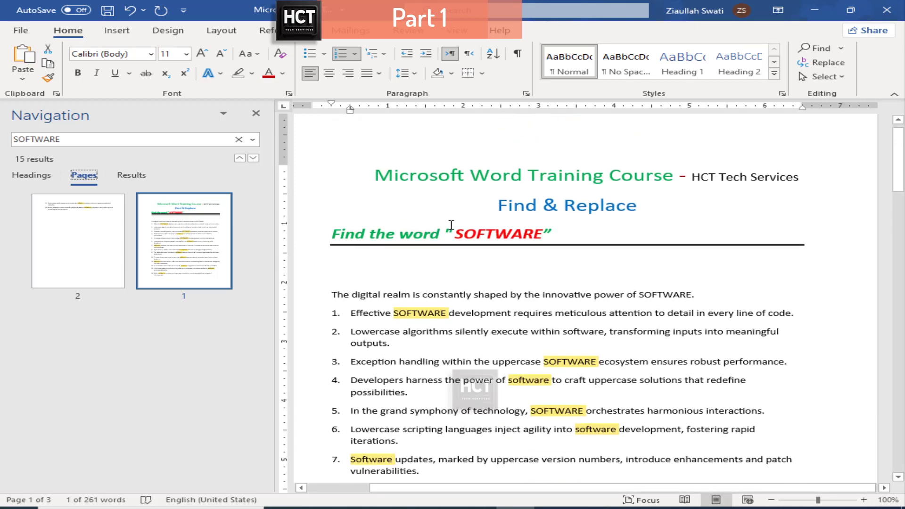
pyautogui.scroll(-8, 451, 225)
pyautogui.scroll(-12, 451, 225)
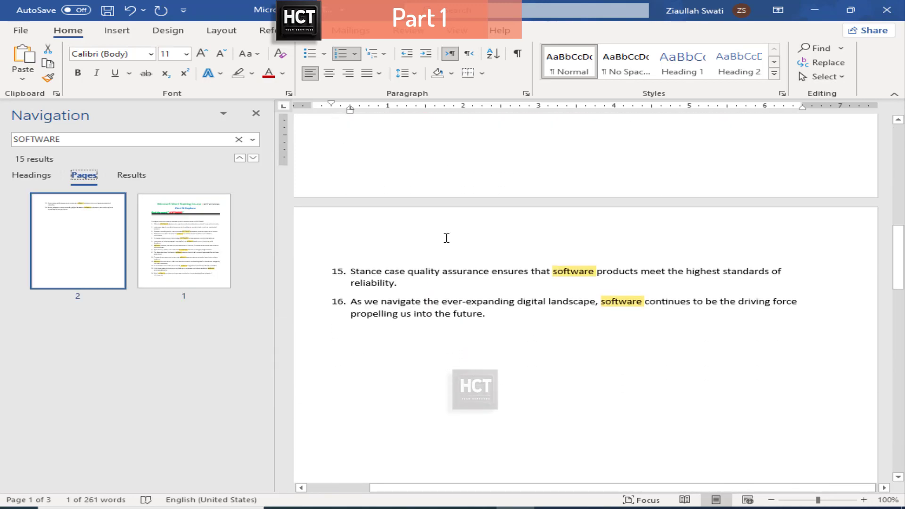
pyautogui.scroll(-10, 438, 260)
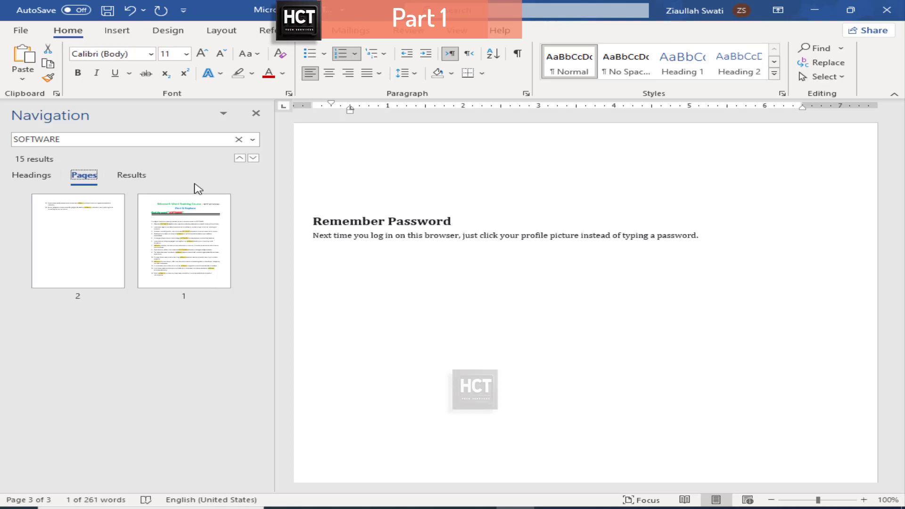
# - Search again for SOFTWARE without the trailing space and compare the capitalisation of the matches in items 3, 4 and 7
pyautogui.click(76, 139)
pyautogui.scroll(15, 530, 309)
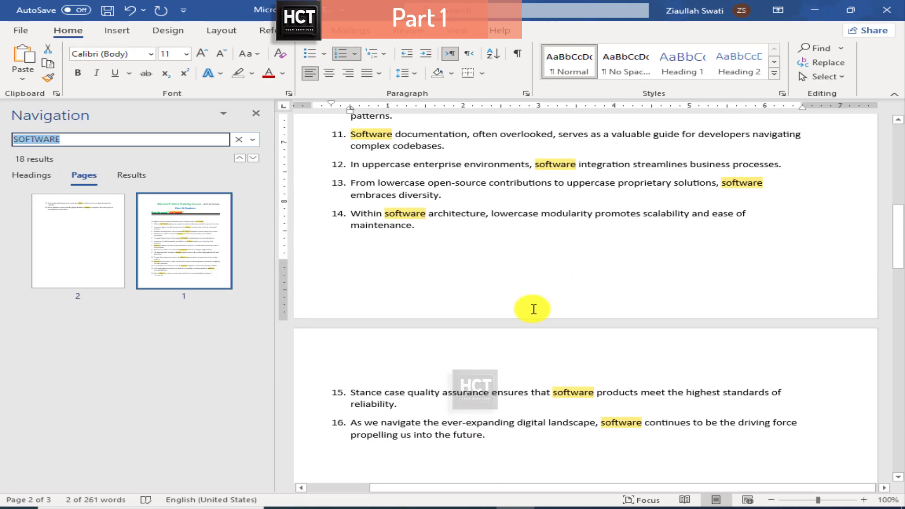
pyautogui.scroll(10, 531, 308)
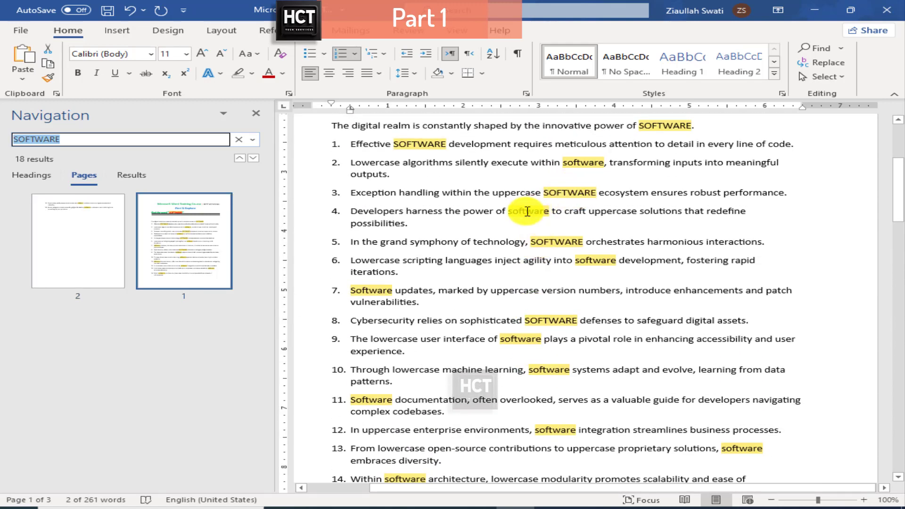
pyautogui.moveTo(539, 193); pyautogui.dragTo(569, 194)
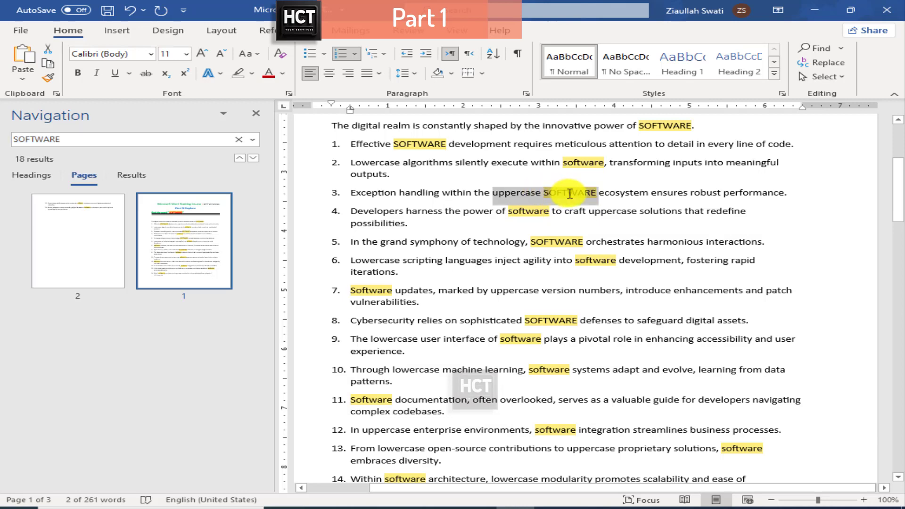
pyautogui.click(568, 194)
pyautogui.doubleClick(569, 194)
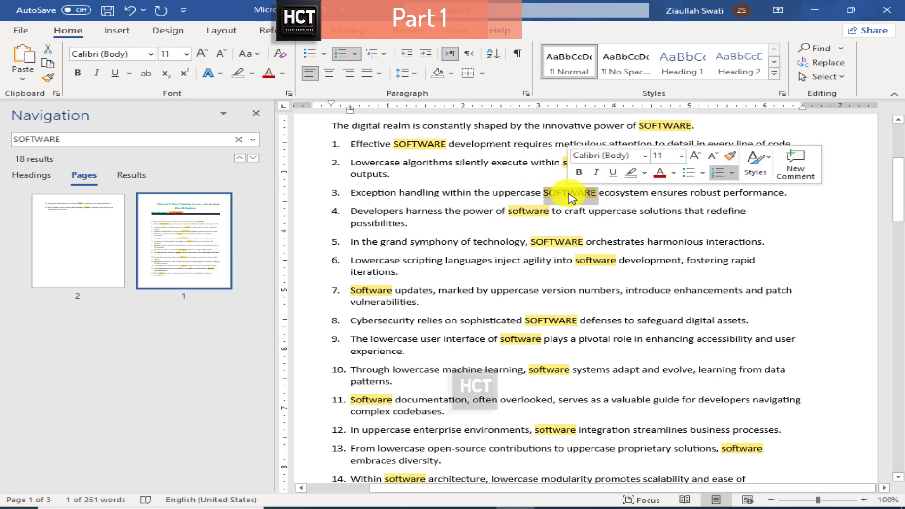
pyautogui.click(525, 214)
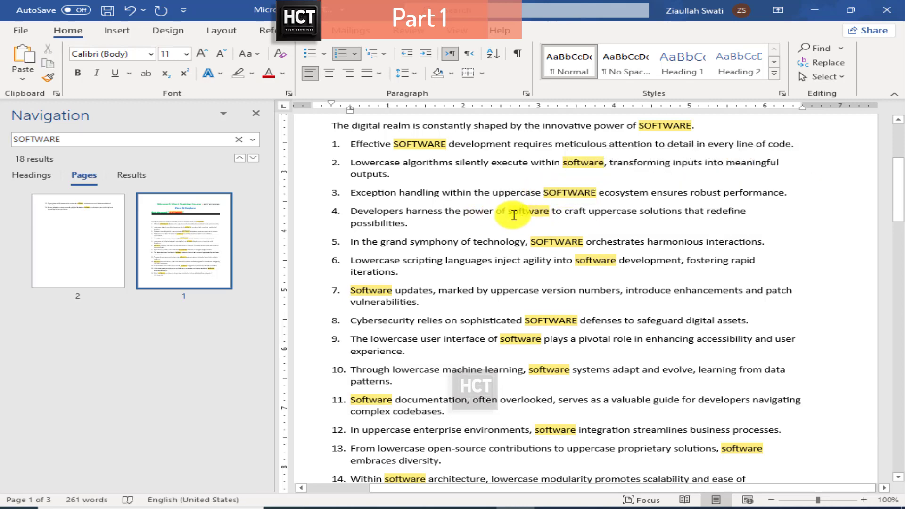
pyautogui.click(352, 291)
# - Set up an advanced find for SOFTWARE with Match case enabled, and move the dialog clear of the text
pyautogui.click(845, 50)
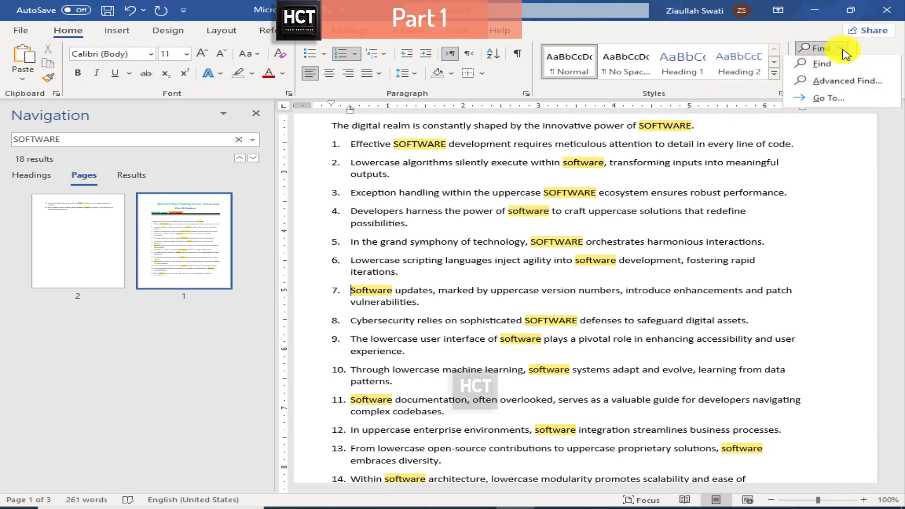
pyautogui.click(835, 84)
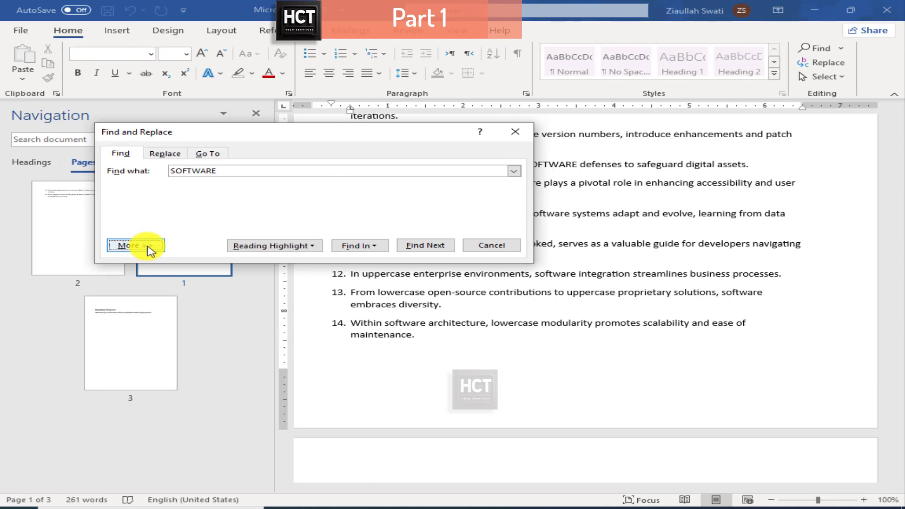
pyautogui.click(135, 245)
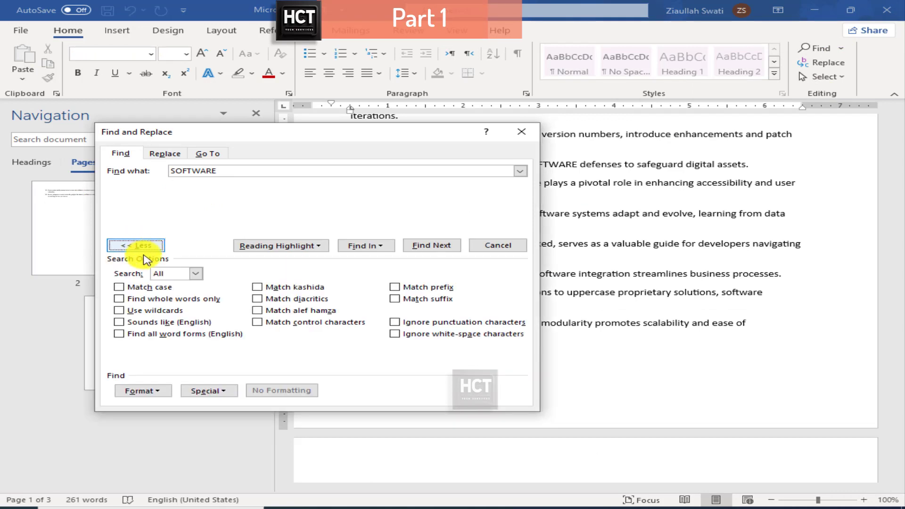
pyautogui.click(121, 288)
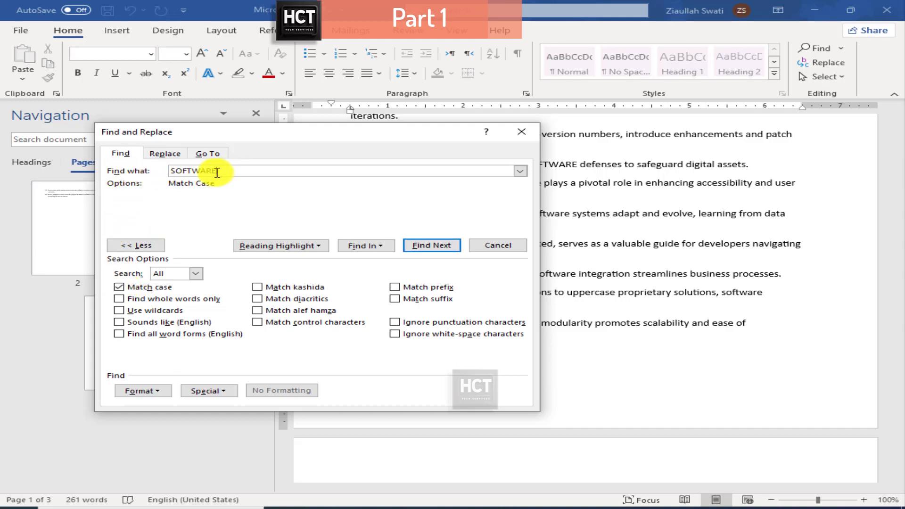
pyautogui.moveTo(216, 171); pyautogui.dragTo(171, 171)
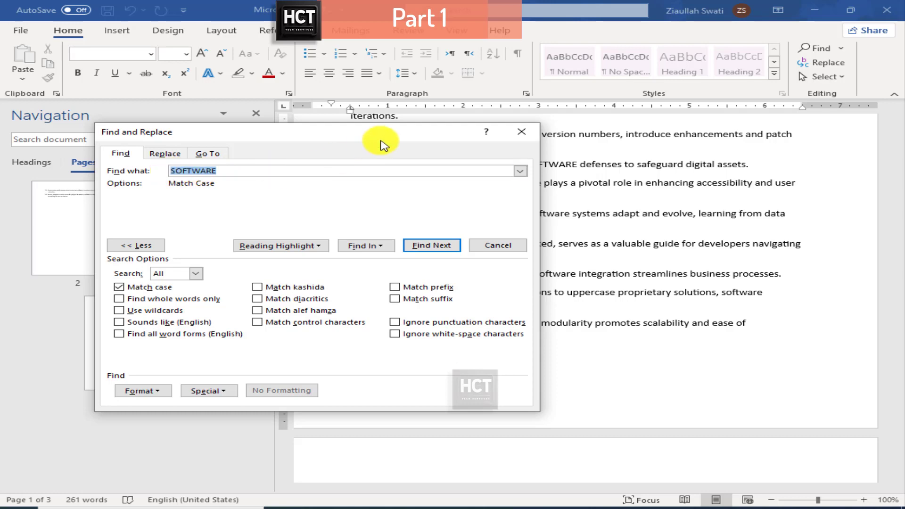
pyautogui.moveTo(387, 137); pyautogui.dragTo(298, 223)
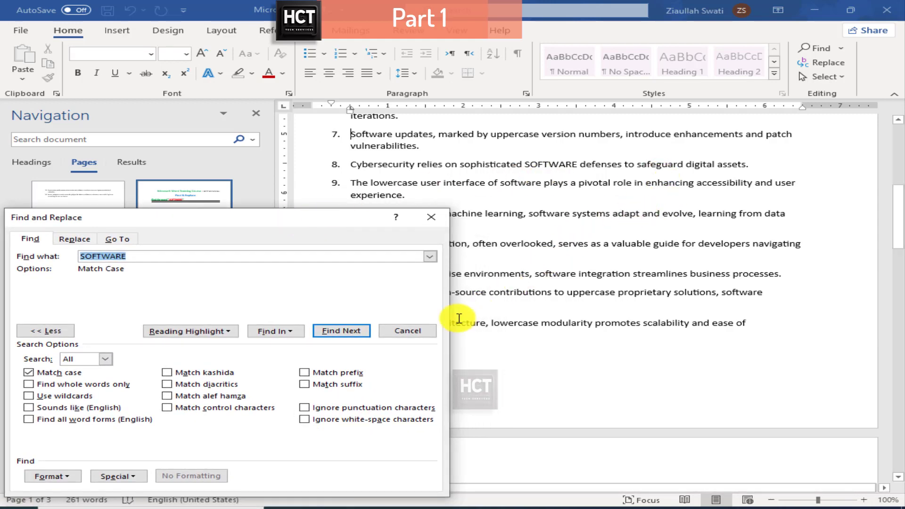
# - Step through the case-matched occurrences of SOFTWARE until the whole document has been searched
pyautogui.click(345, 331)
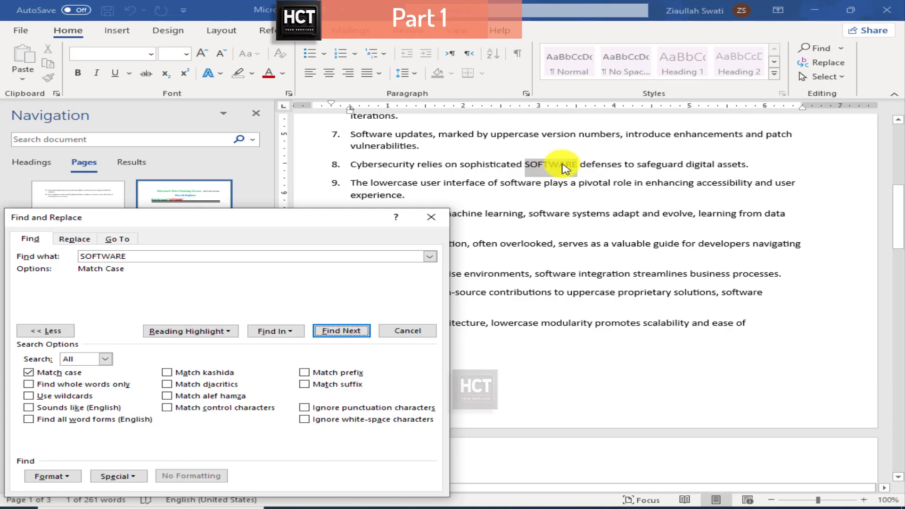
pyautogui.click(329, 332)
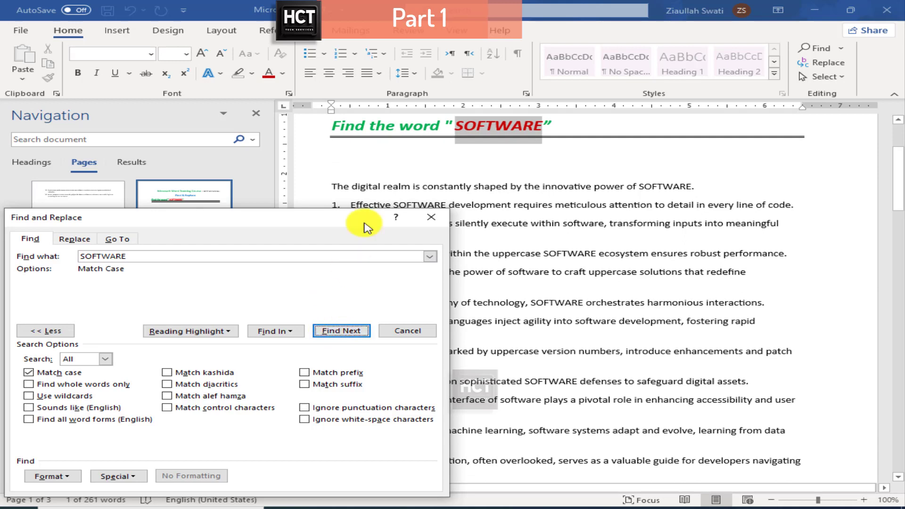
pyautogui.click(340, 332)
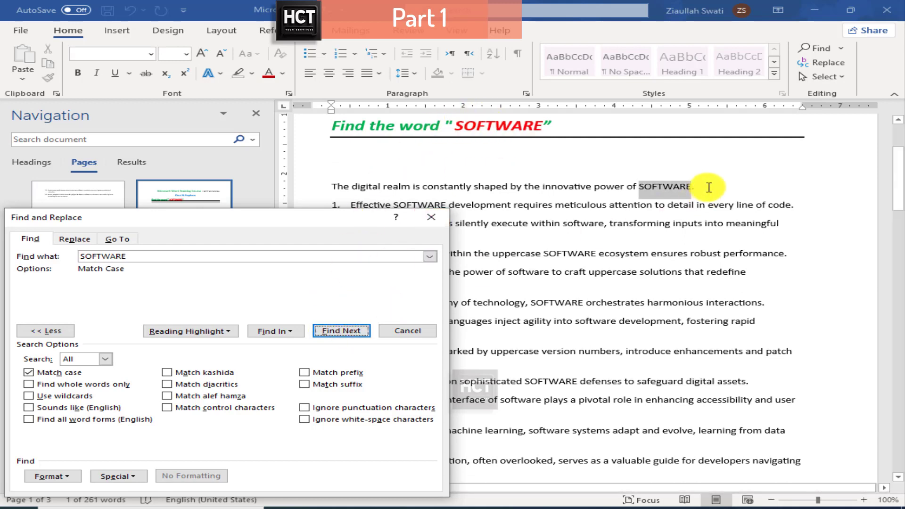
pyautogui.click(352, 333)
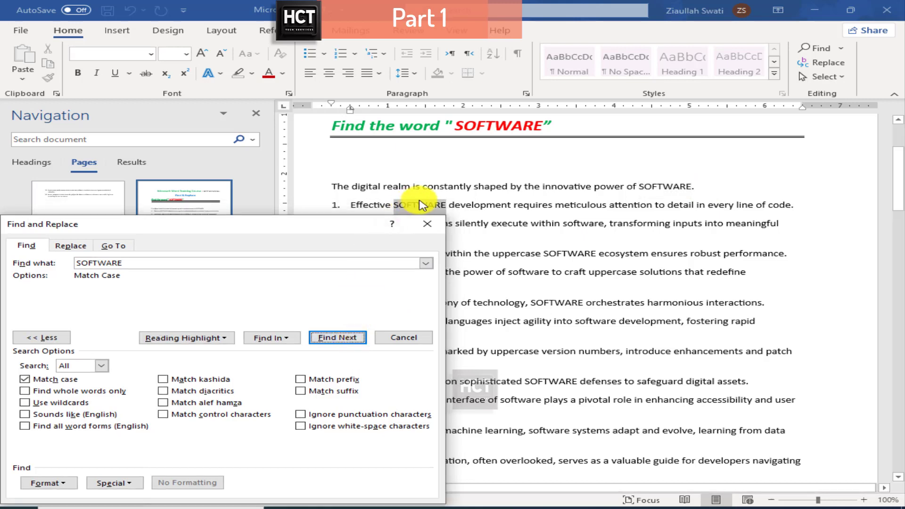
pyautogui.click(330, 341)
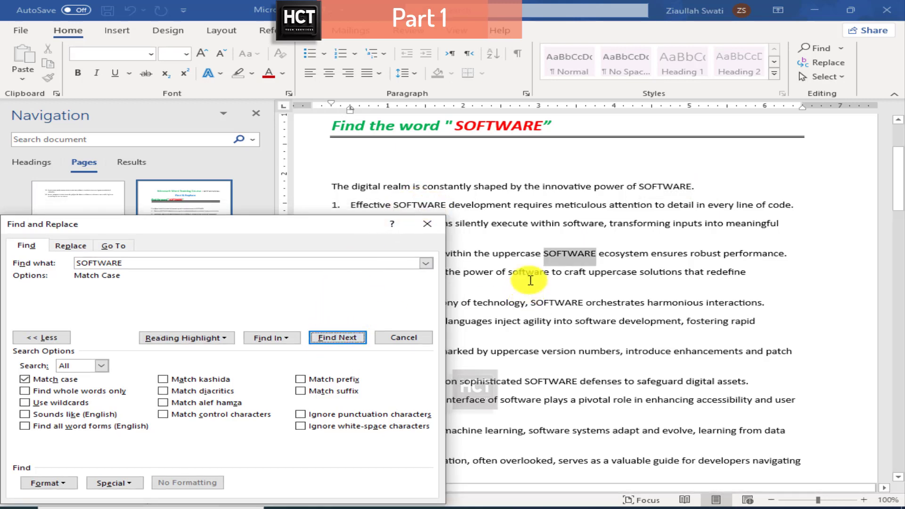
pyautogui.click(352, 337)
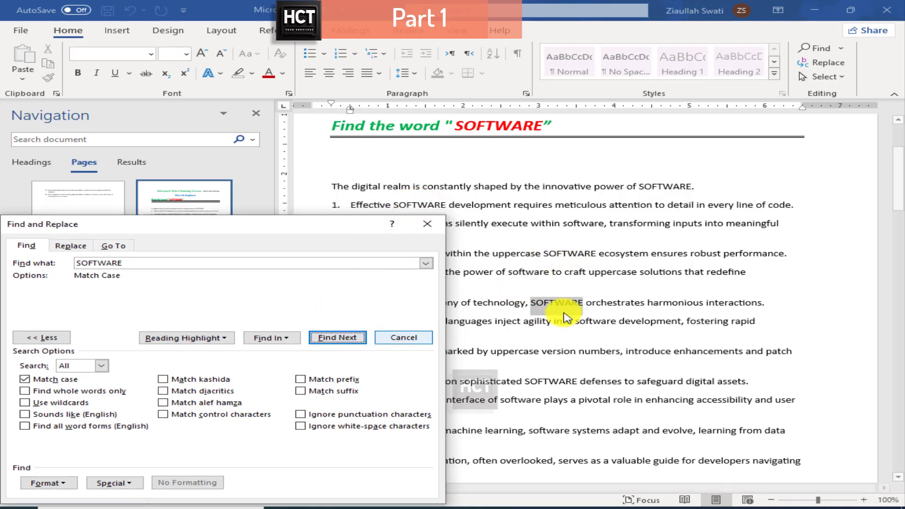
pyautogui.click(335, 339)
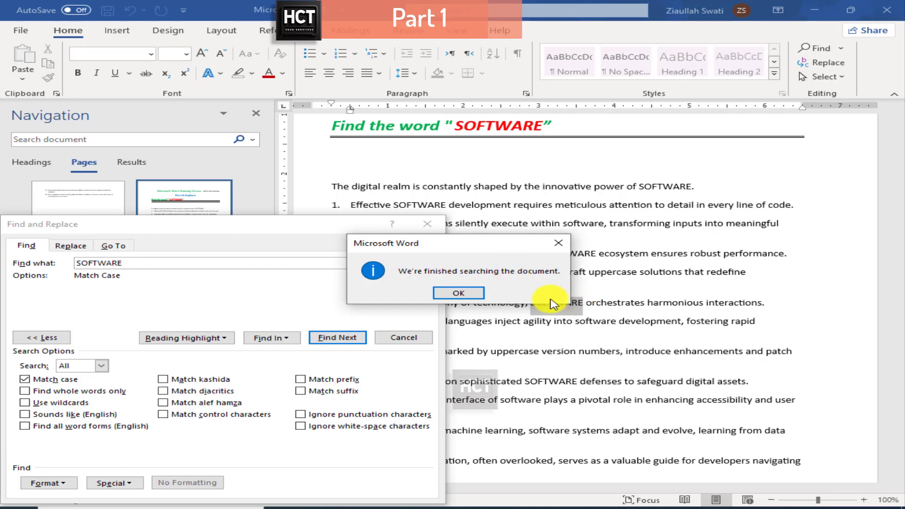
pyautogui.click(468, 295)
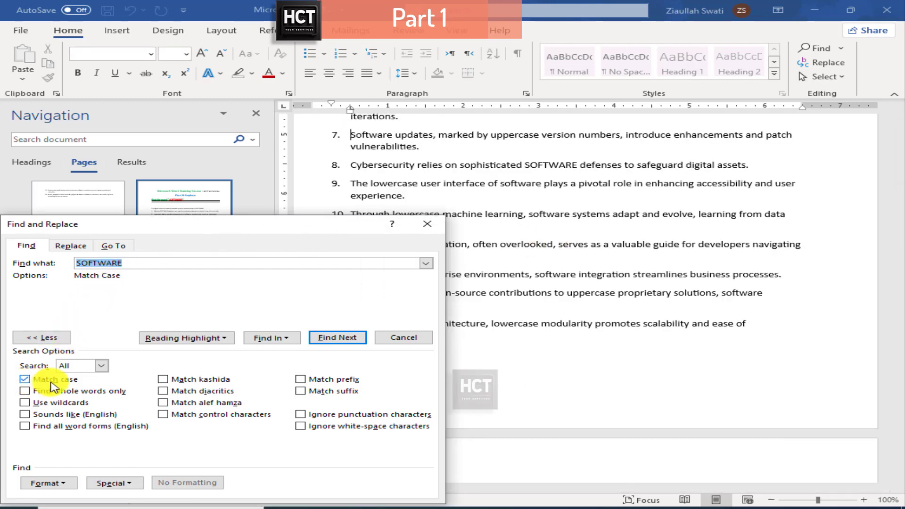
# - Change the advanced find term to lowercase software, keeping Match case enabled
pyautogui.click(34, 383)
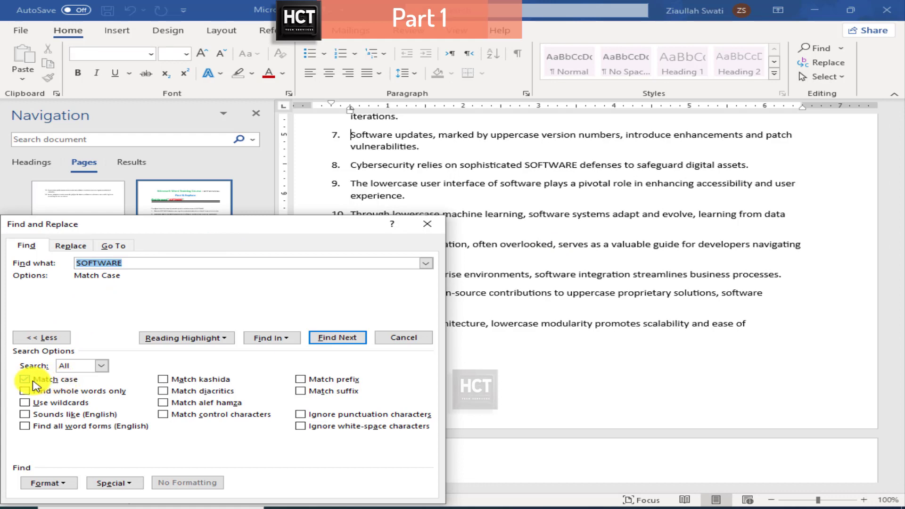
pyautogui.moveTo(131, 262); pyautogui.dragTo(67, 262)
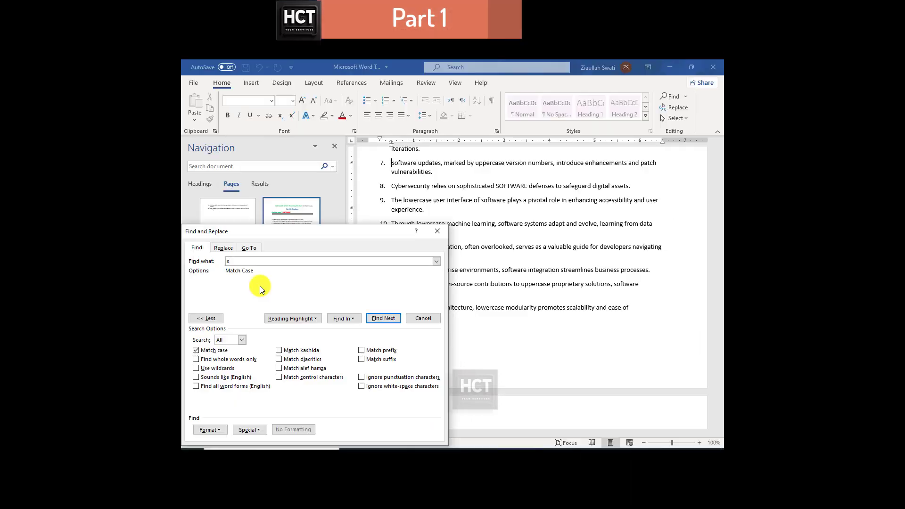
pyautogui.write('software')
pyautogui.moveTo(248, 261); pyautogui.dragTo(227, 259)
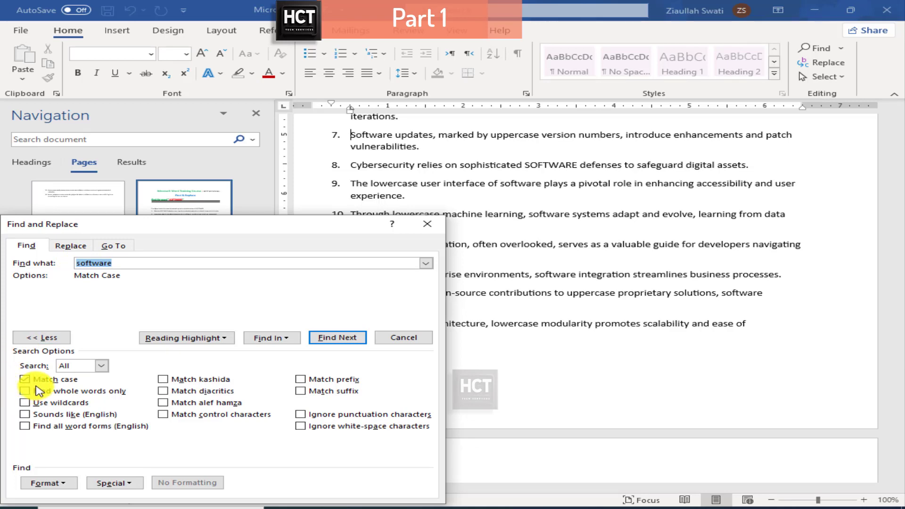
# - Step through the case-matched occurrences of lowercase software until the whole document has been searched, and dismiss the completion message
pyautogui.click(334, 338)
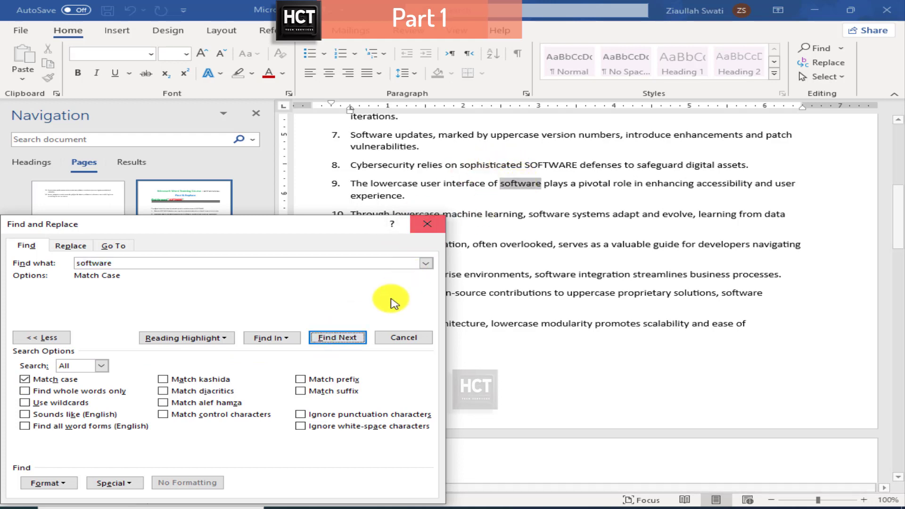
pyautogui.click(337, 338)
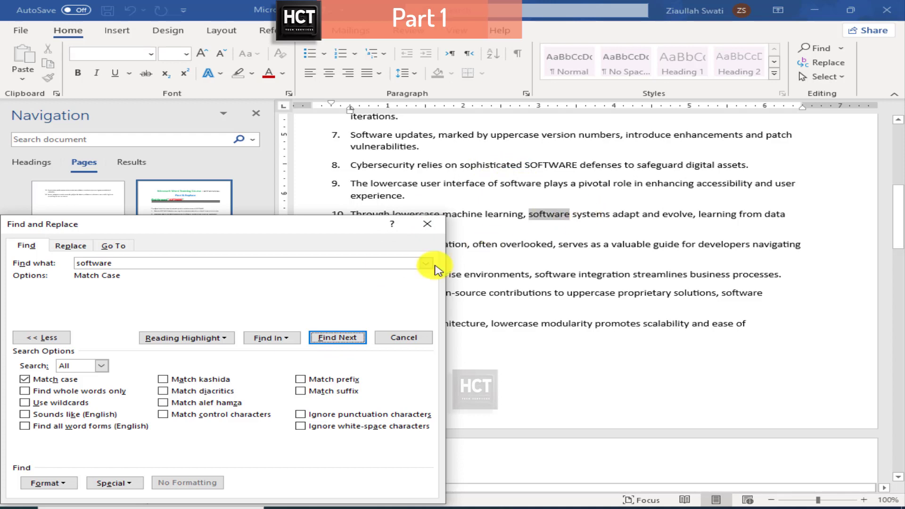
pyautogui.click(338, 337)
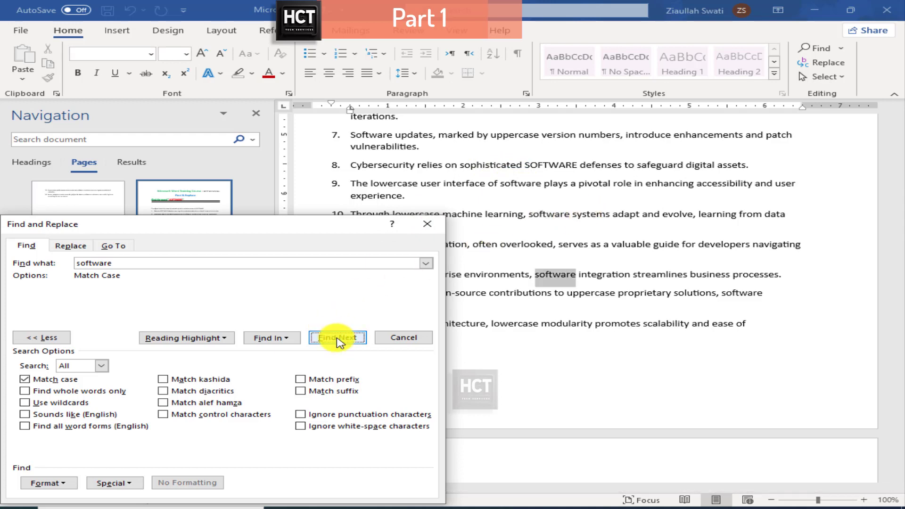
pyautogui.click(338, 338)
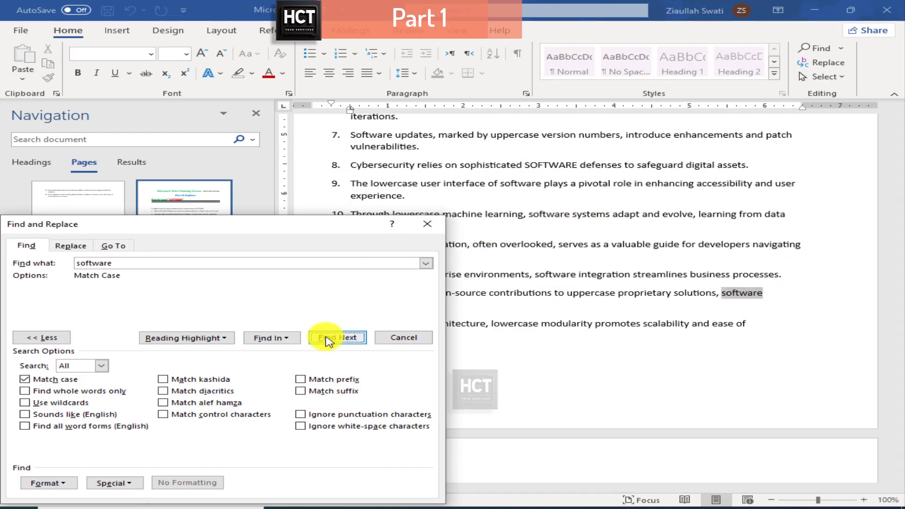
pyautogui.click(329, 338)
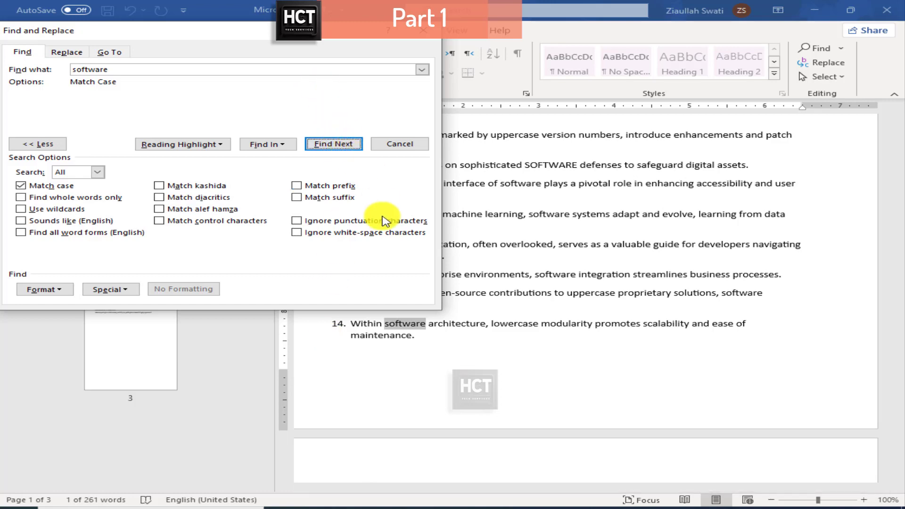
pyautogui.press('Return')
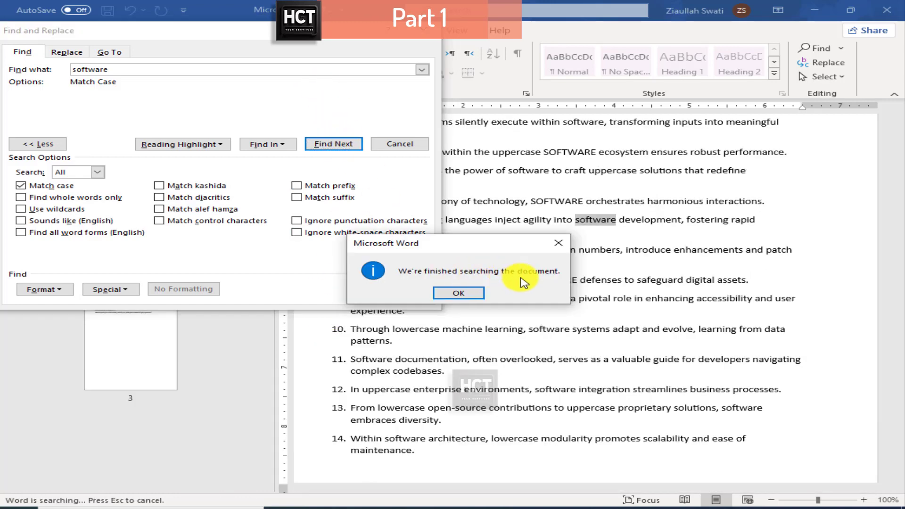
pyautogui.click(446, 294)
# - Find the case-matched occurrences of Software with a capital S one after another, keeping the dialog clear of the matches
pyautogui.moveTo(139, 71); pyautogui.dragTo(38, 76)
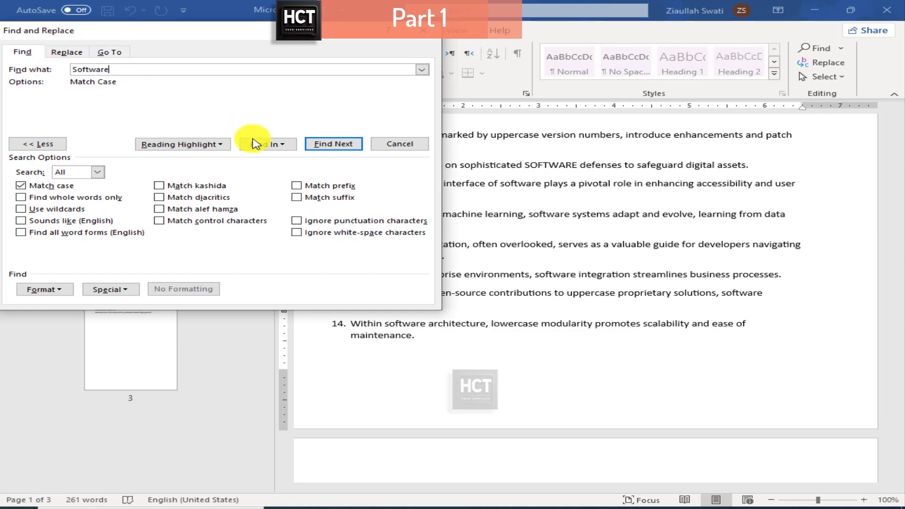
pyautogui.click(326, 144)
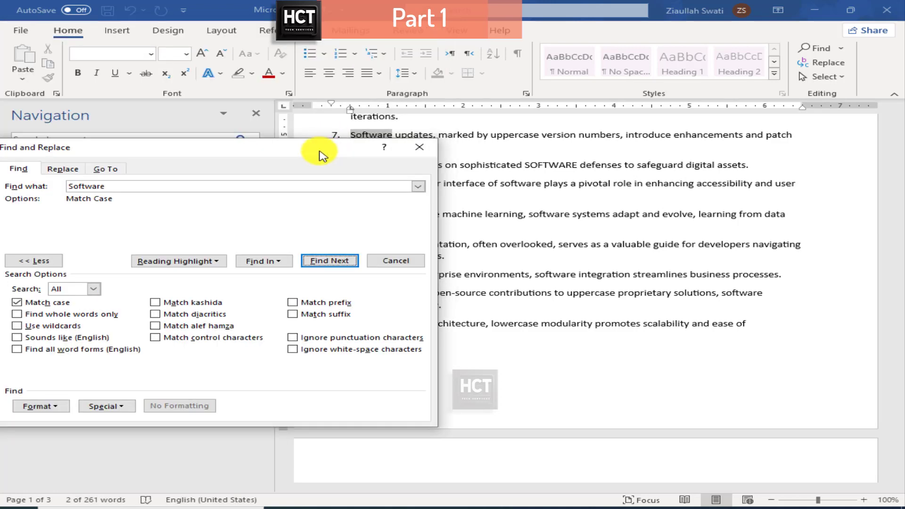
pyautogui.moveTo(324, 152); pyautogui.dragTo(333, 192)
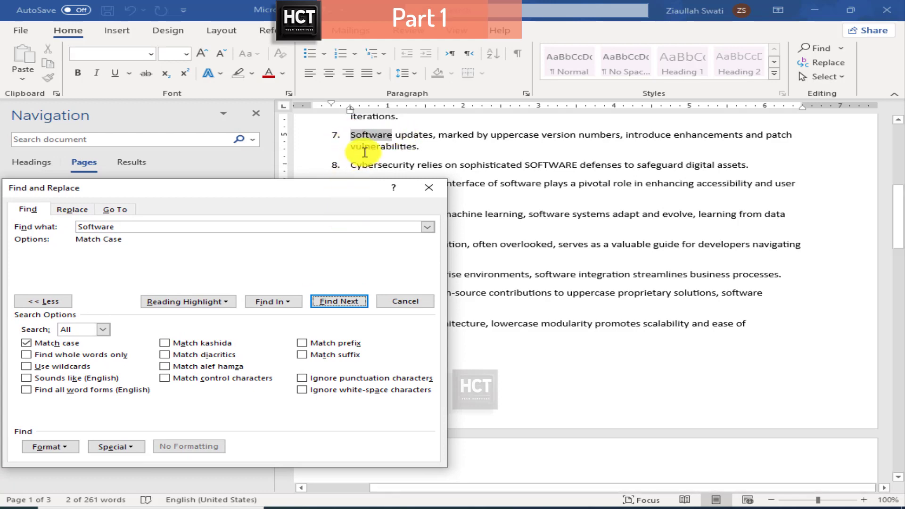
pyautogui.click(351, 304)
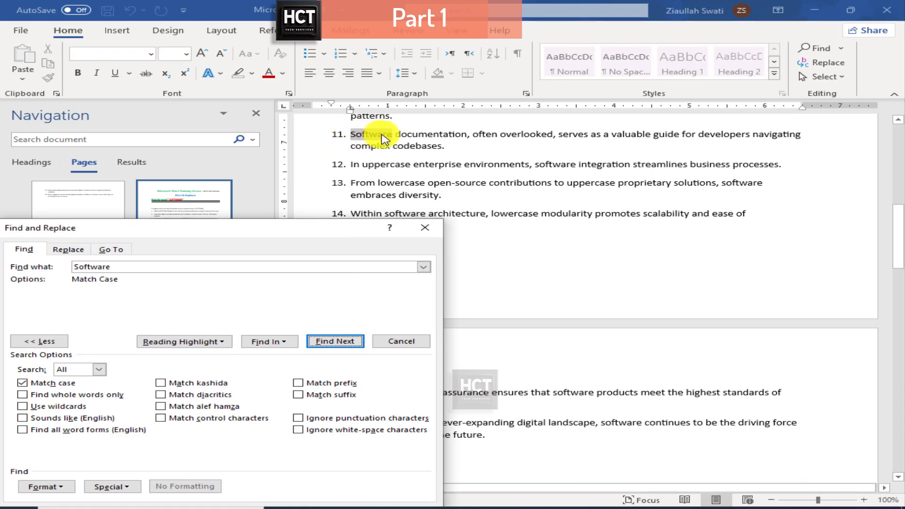
pyautogui.click(350, 343)
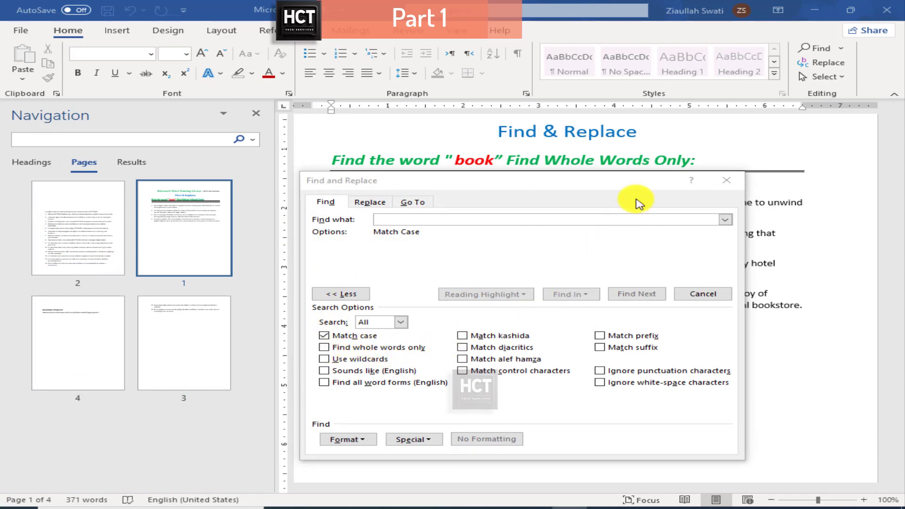
# - Close the find dialog in the whole-words exercise, search the document for book, and review the highlighted matches
pyautogui.click(729, 182)
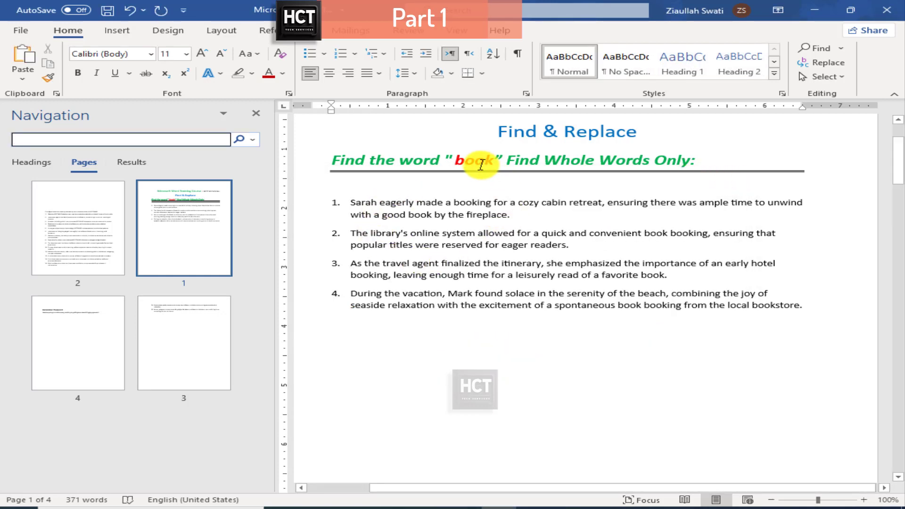
pyautogui.click(68, 140)
pyautogui.write('bo')
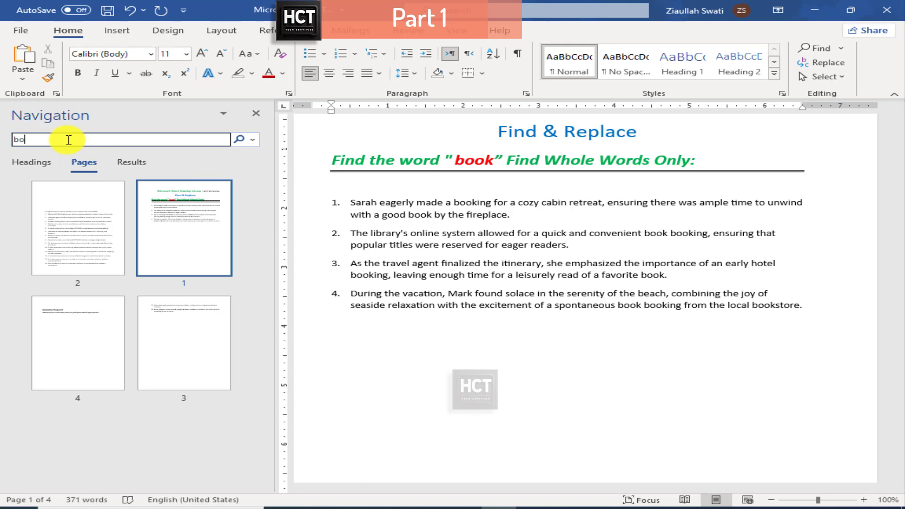
pyautogui.write('ok')
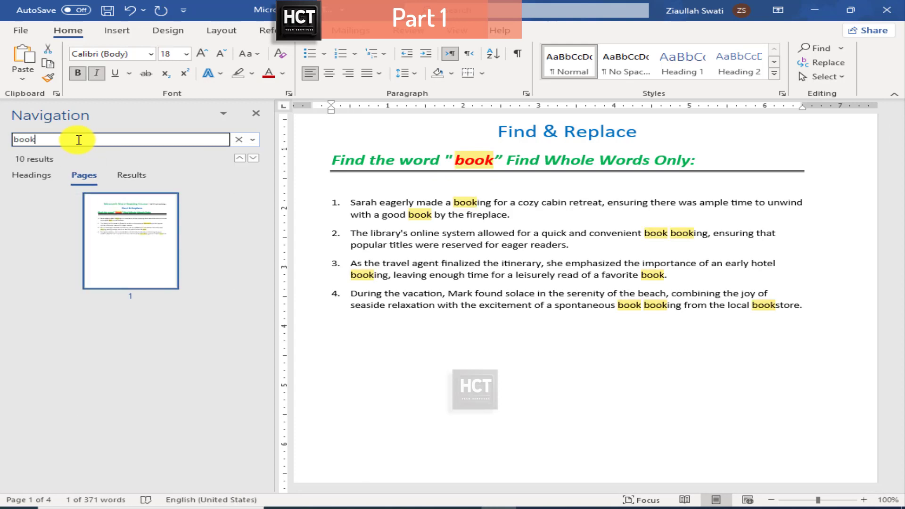
pyautogui.scroll(1, 460, 216)
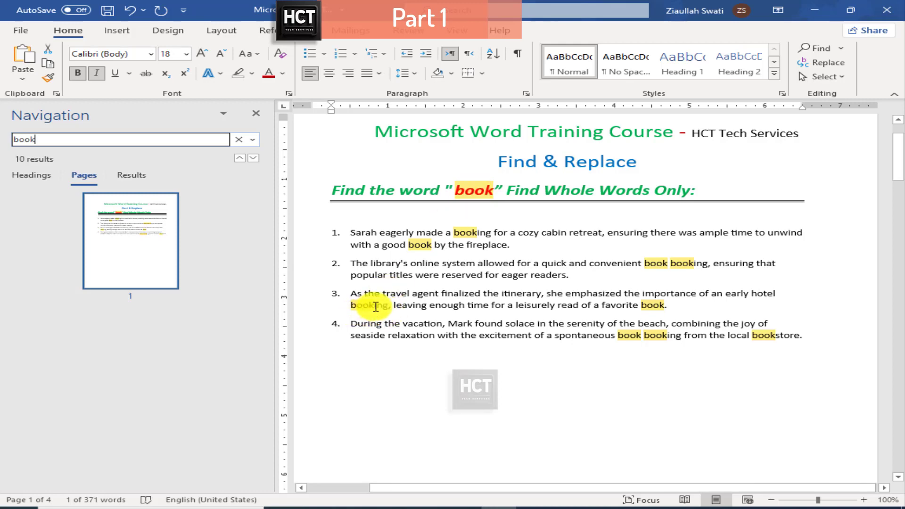
# - Set up an advanced find for book with Find whole words only enabled, and move the dialog clear of the text
pyautogui.click(844, 49)
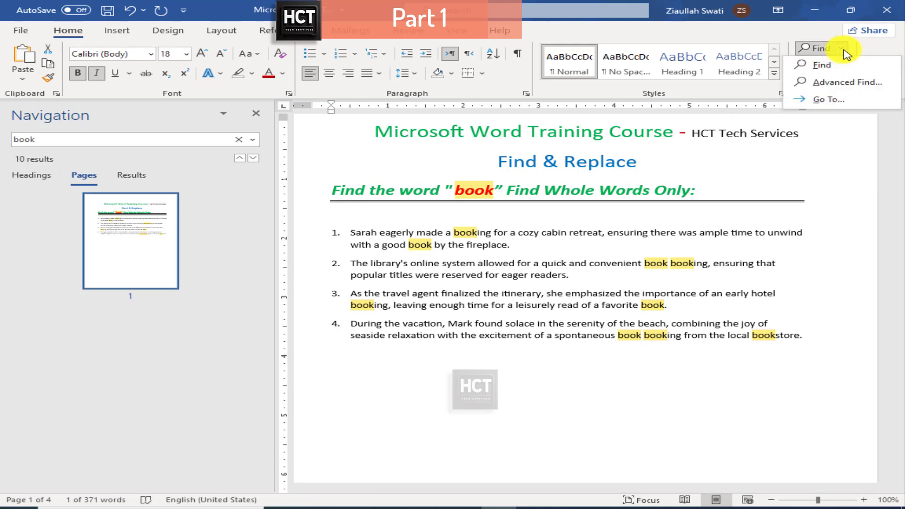
pyautogui.click(823, 82)
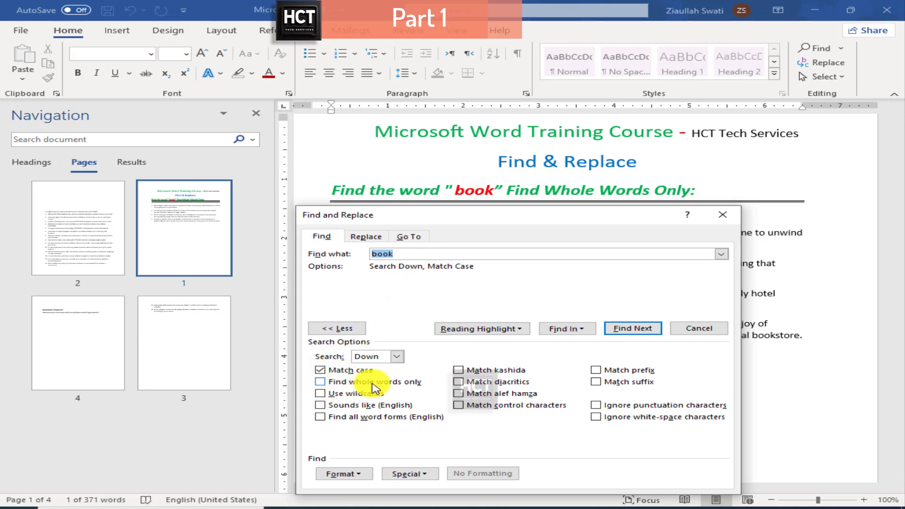
pyautogui.click(321, 385)
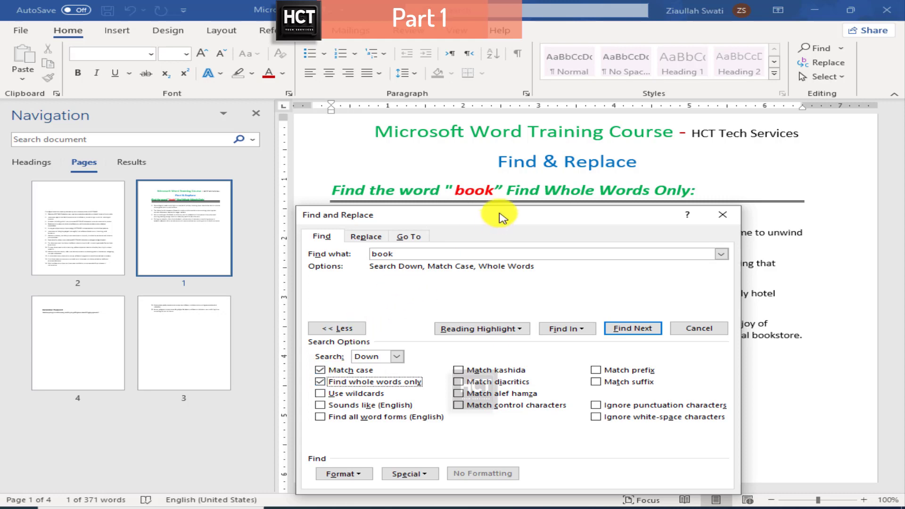
pyautogui.moveTo(479, 214); pyautogui.dragTo(161, 134)
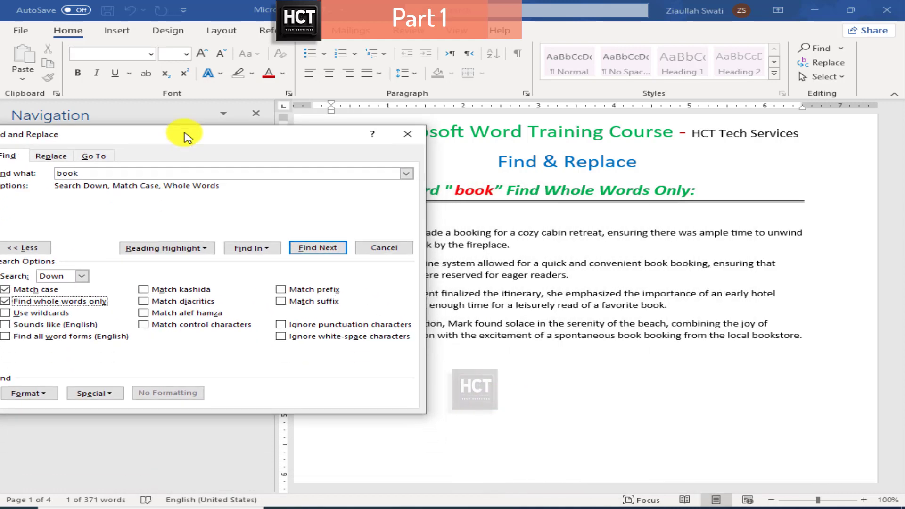
# - Step through the whole-word occurrences of book, continuing from the beginning until the search is complete, and close the find dialog
pyautogui.click(318, 248)
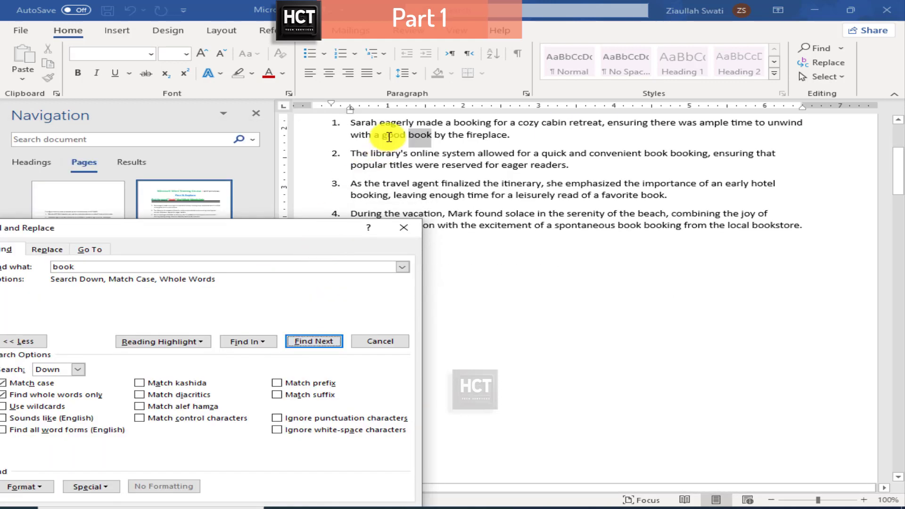
pyautogui.click(315, 341)
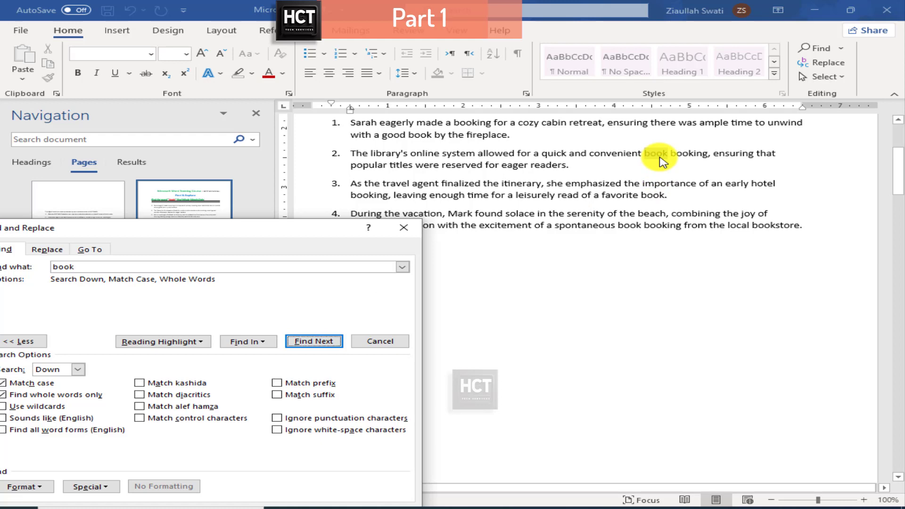
pyautogui.click(314, 342)
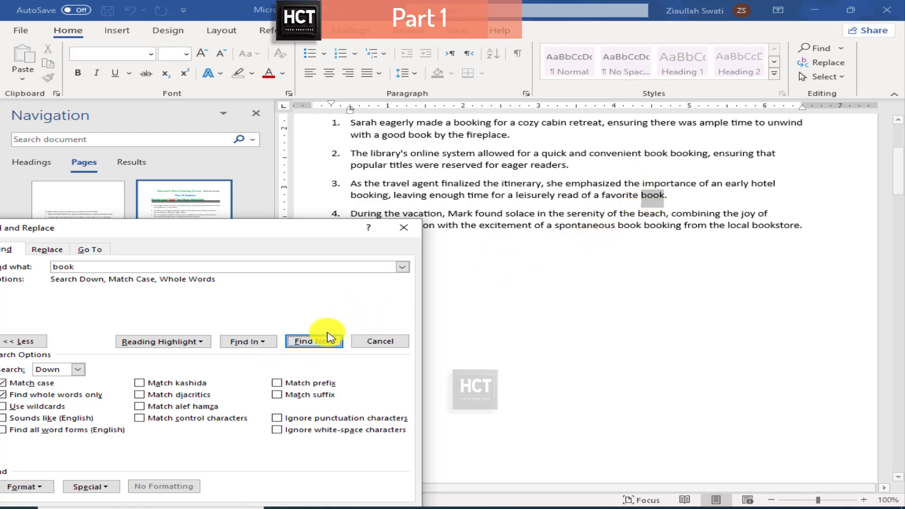
pyautogui.click(312, 342)
pyautogui.click(309, 343)
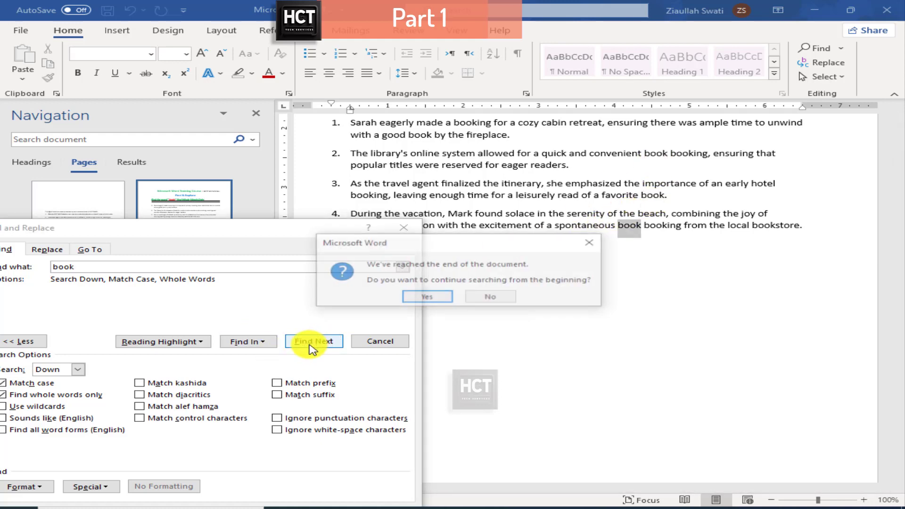
pyautogui.click(438, 300)
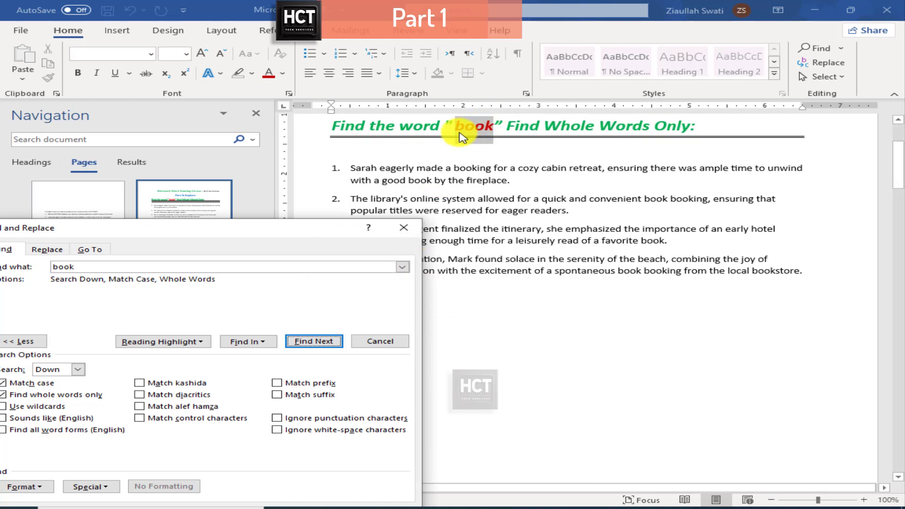
pyautogui.click(331, 340)
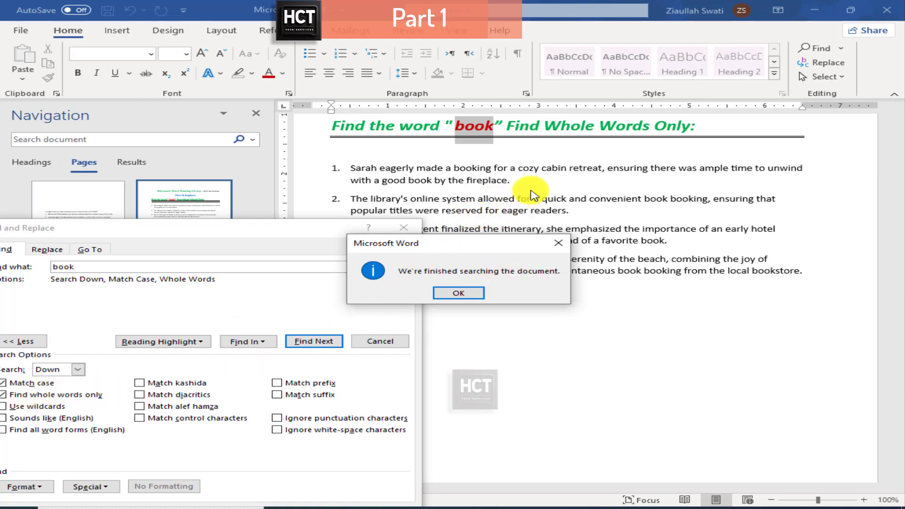
pyautogui.click(458, 292)
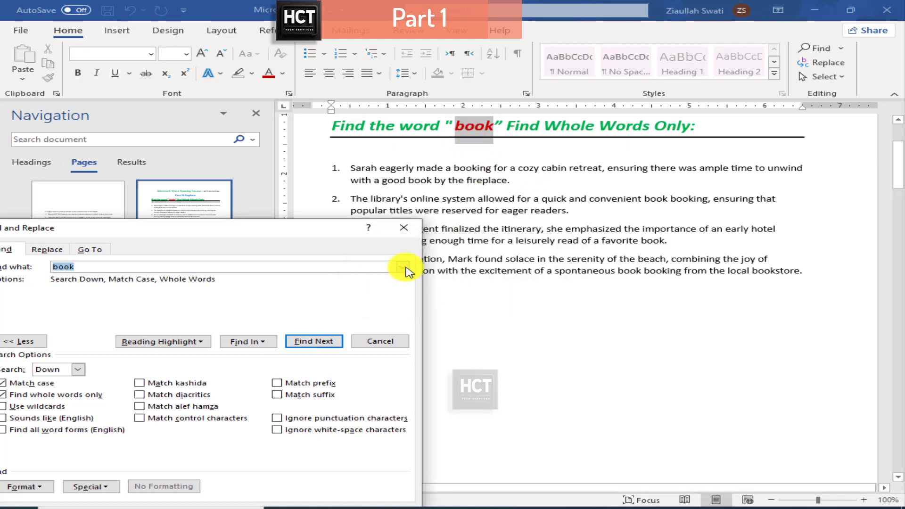
pyautogui.click(401, 230)
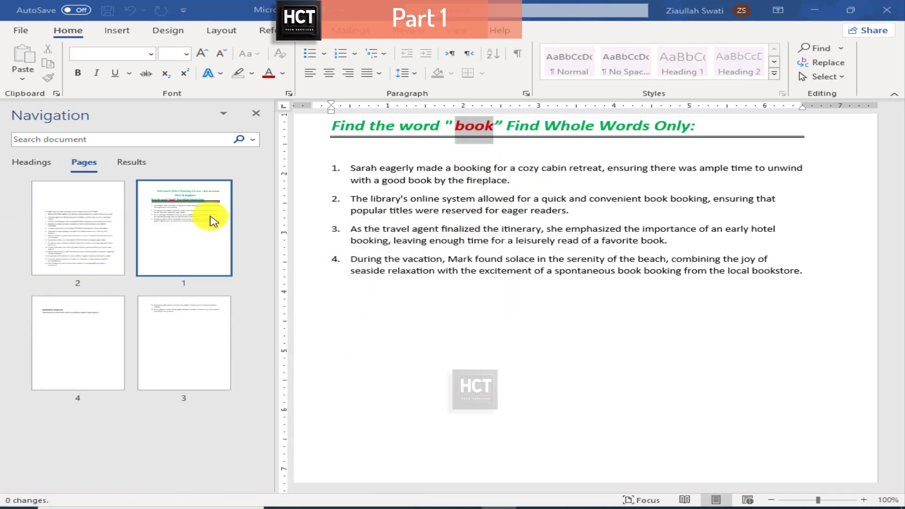
# - Search the document for book again with the whole-word option applied, and reopen the advanced find
pyautogui.click(102, 138)
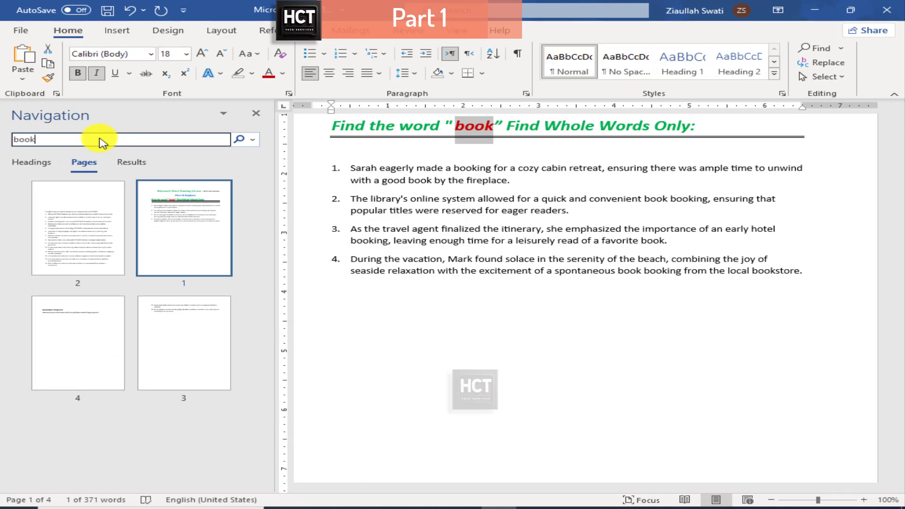
pyautogui.write('book')
pyautogui.press('Return')
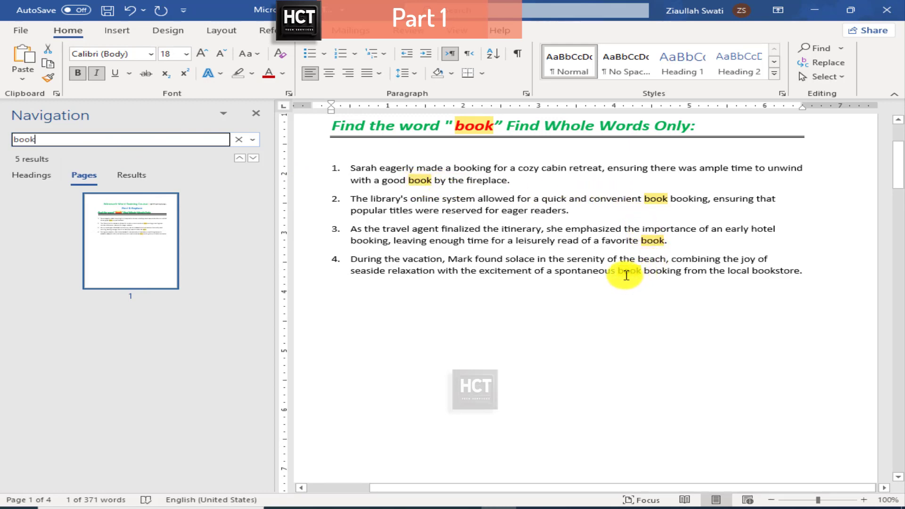
pyautogui.click(840, 49)
pyautogui.click(836, 83)
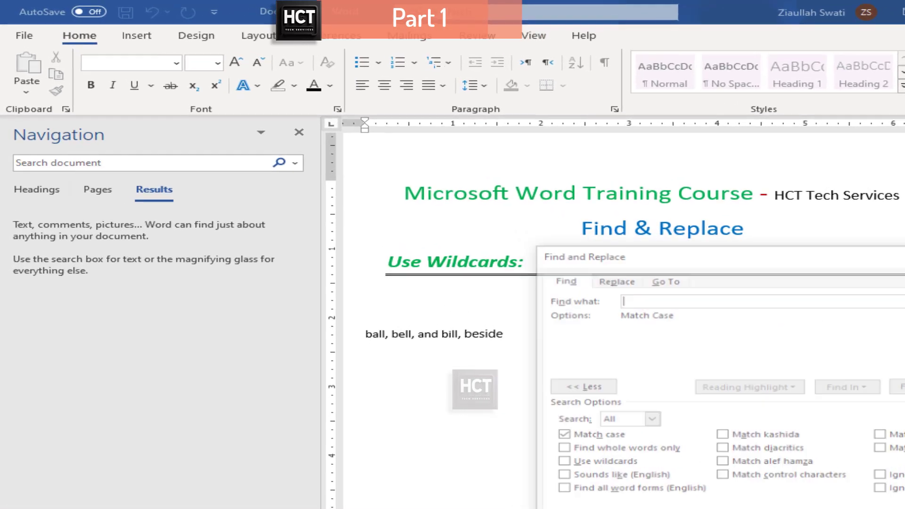
# - Close the find dialog in the Use Wildcards exercise and highlight the sample words ball, bell, bill and beside for review
pyautogui.click(898, 221)
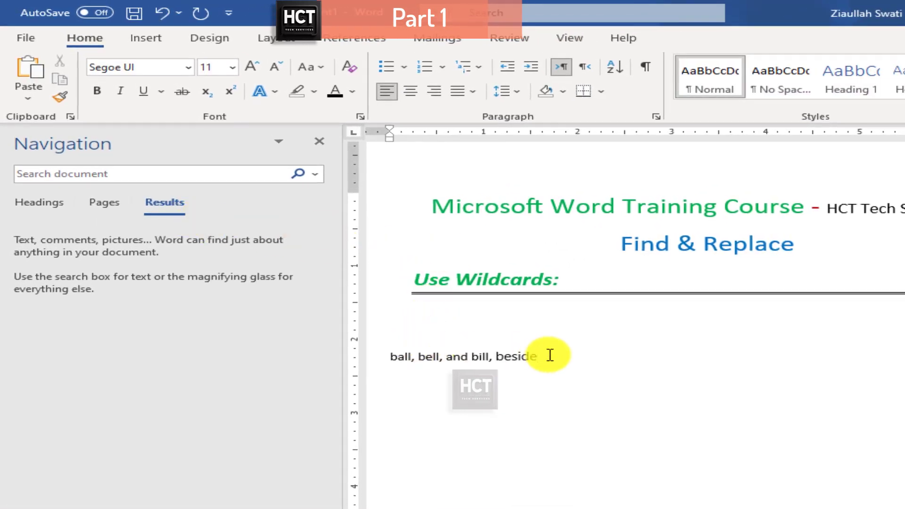
pyautogui.moveTo(550, 355); pyautogui.dragTo(392, 355)
pyautogui.click(412, 381)
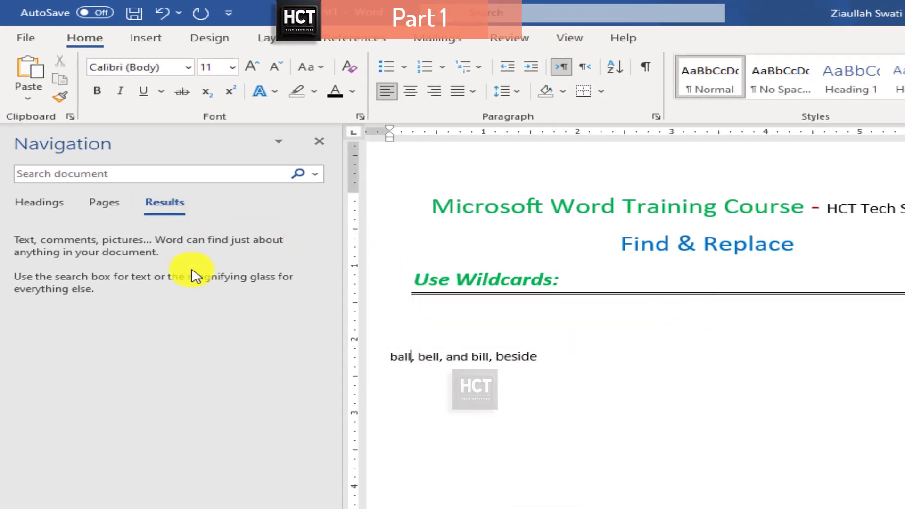
# - Search the document for be* from the navigation search, without the wildcards option enabled
pyautogui.click(70, 174)
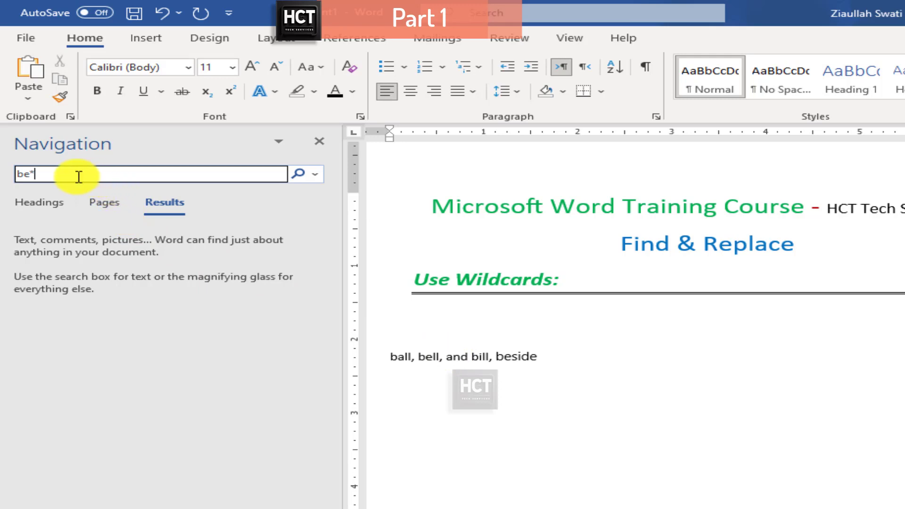
pyautogui.moveTo(75, 175); pyautogui.dragTo(21, 178)
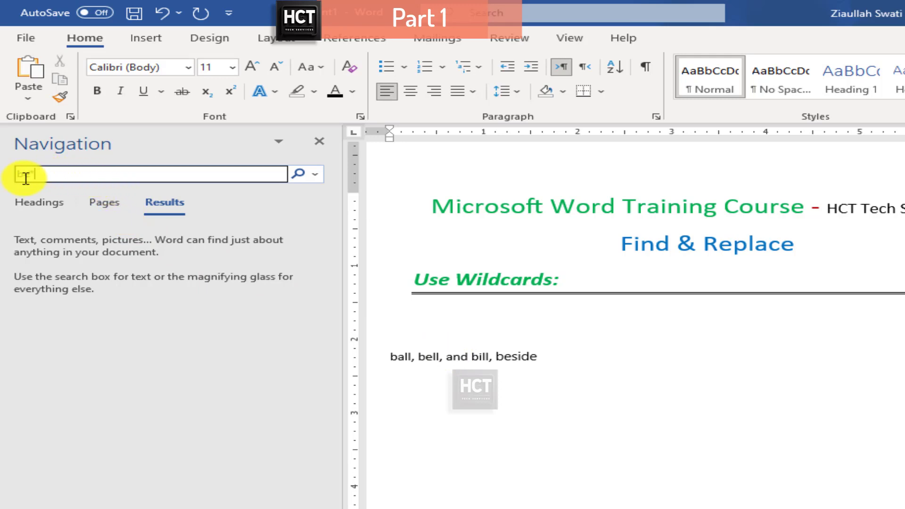
pyautogui.click(303, 180)
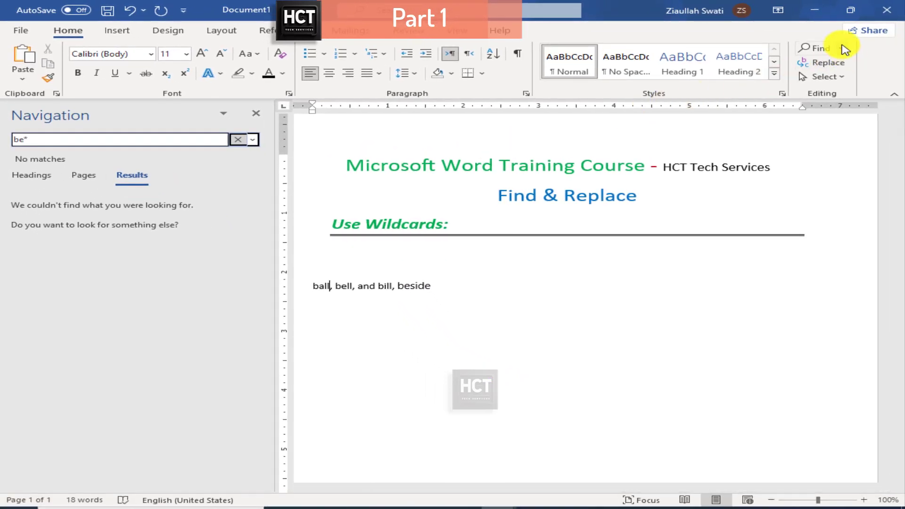
# - Set up an advanced find for be* with Use wildcards enabled, and move the dialog clear of the sample words
pyautogui.click(844, 49)
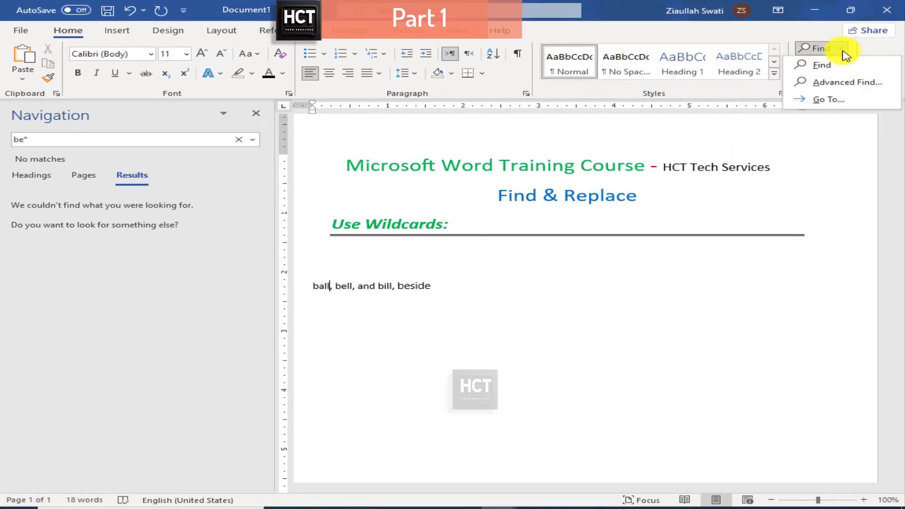
pyautogui.click(840, 84)
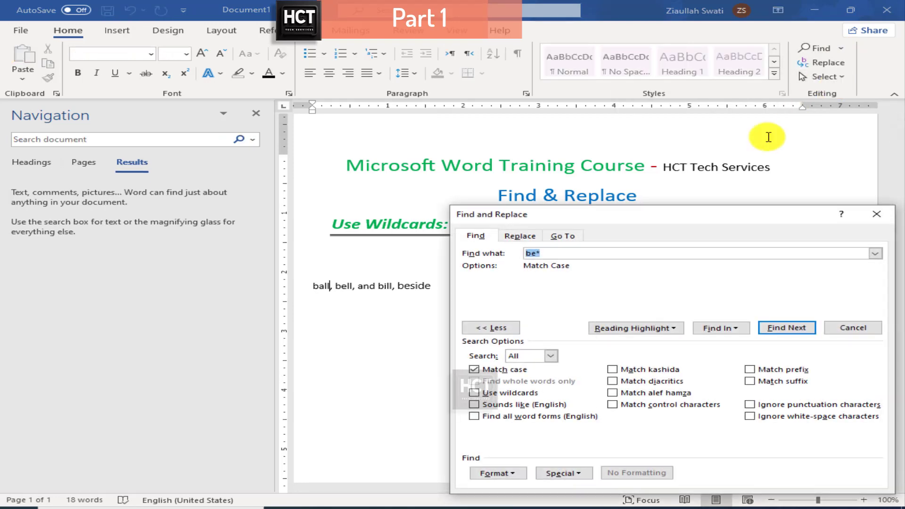
pyautogui.click(476, 395)
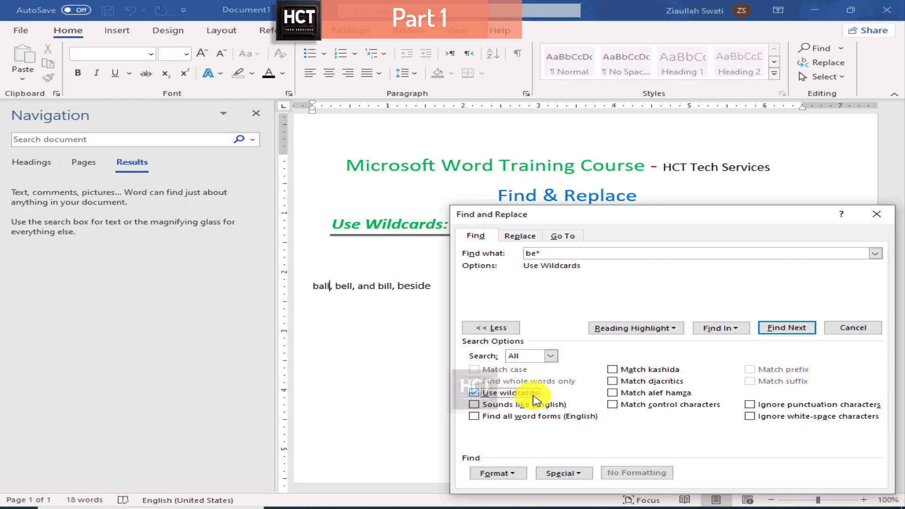
pyautogui.click(542, 255)
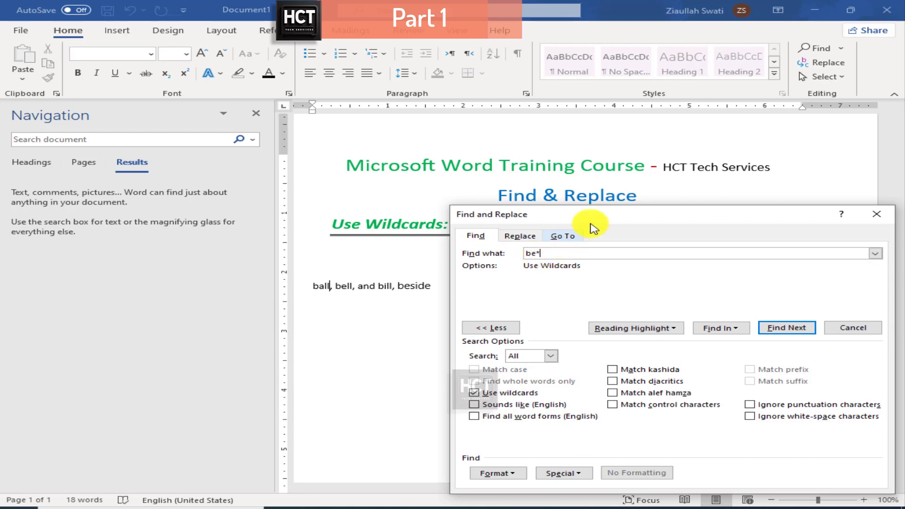
pyautogui.moveTo(599, 217); pyautogui.dragTo(628, 141)
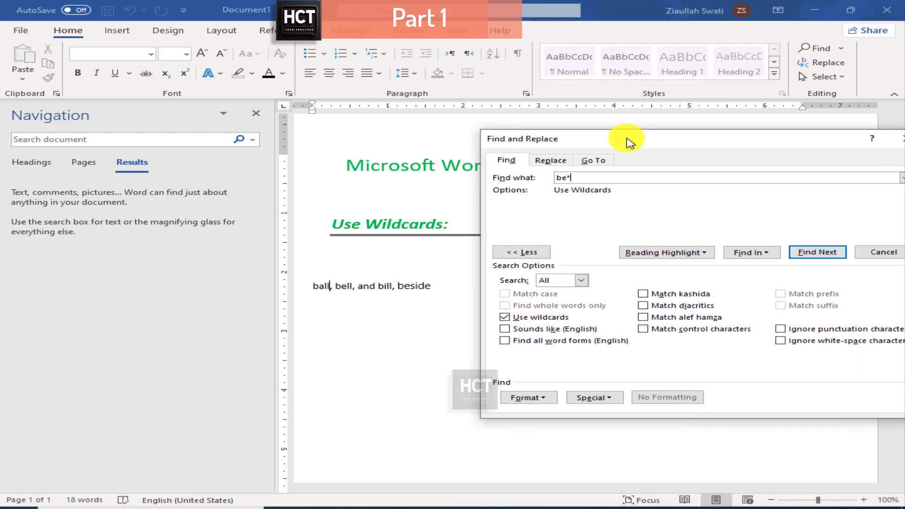
# - Step through the wildcard matches of be* until the whole document has been searched, and dismiss the completion message
pyautogui.click(820, 257)
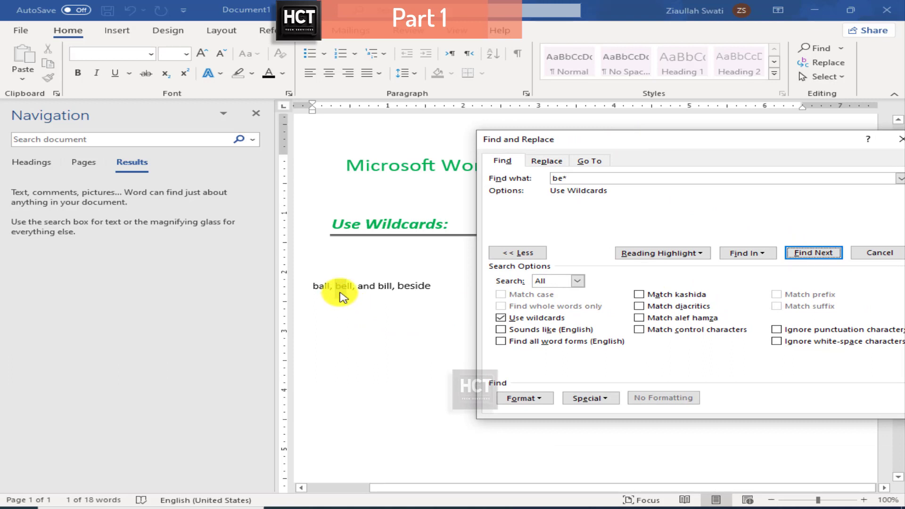
pyautogui.click(820, 256)
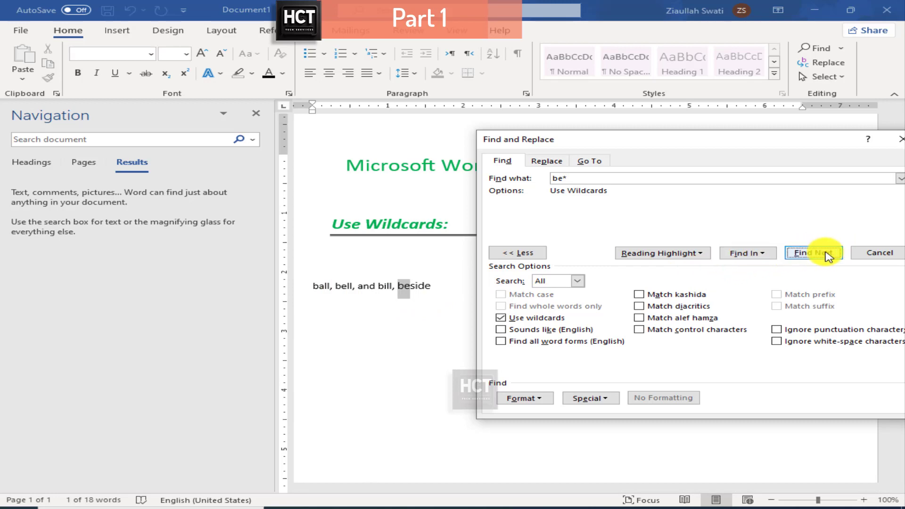
pyautogui.click(826, 255)
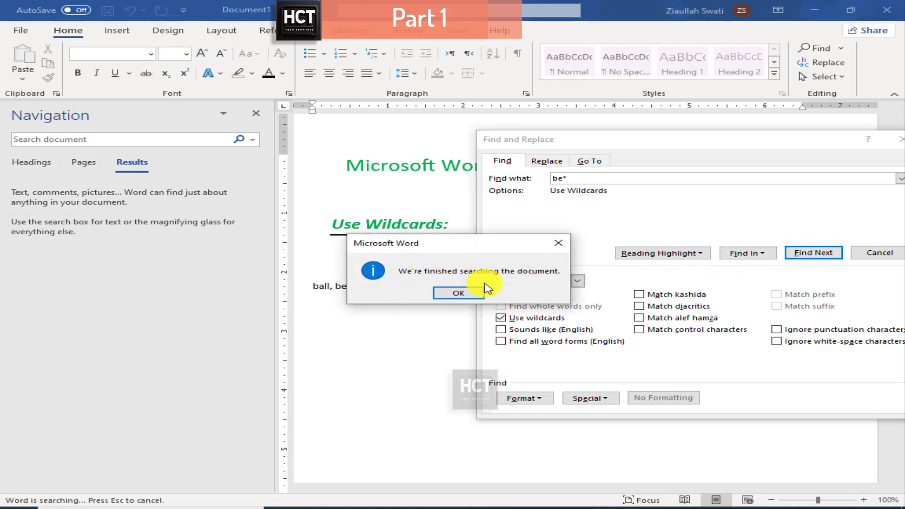
pyautogui.click(458, 293)
# - Close the find dialog and search the document for be* again with the wildcards option applied
pyautogui.moveTo(661, 143); pyautogui.dragTo(353, 248)
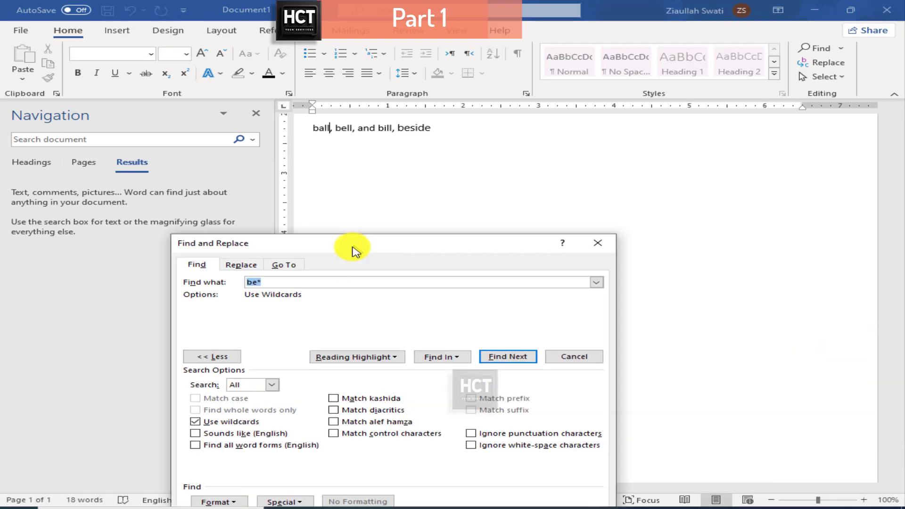
pyautogui.click(612, 246)
pyautogui.click(97, 140)
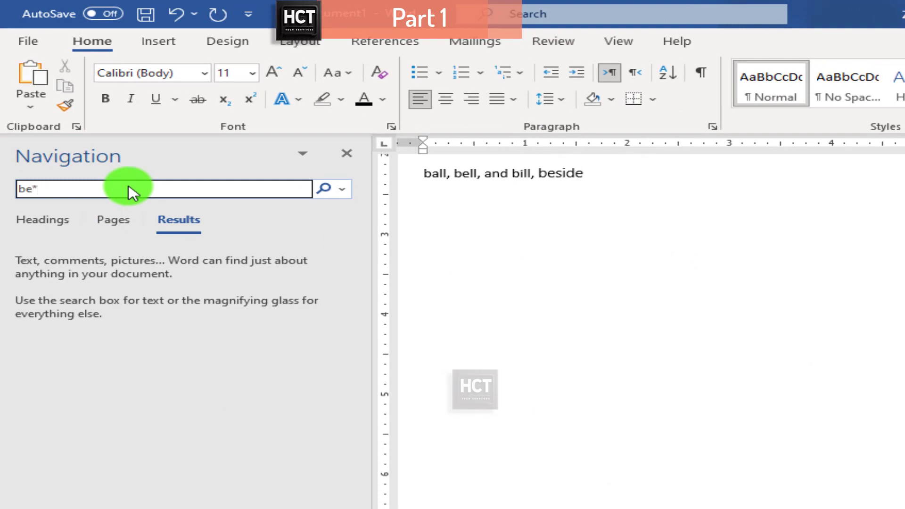
pyautogui.click(325, 189)
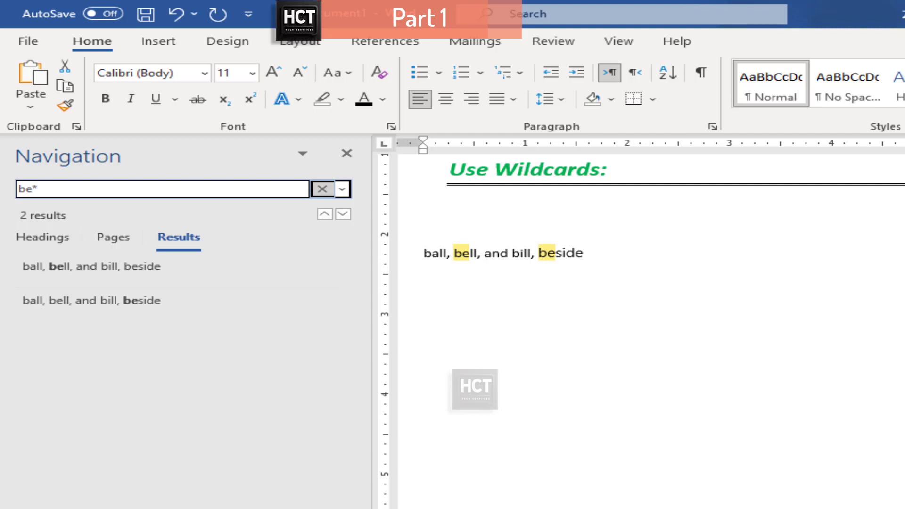
# - Replace the search term with b?ll and search the document for words with any single character after b
pyautogui.click(182, 189)
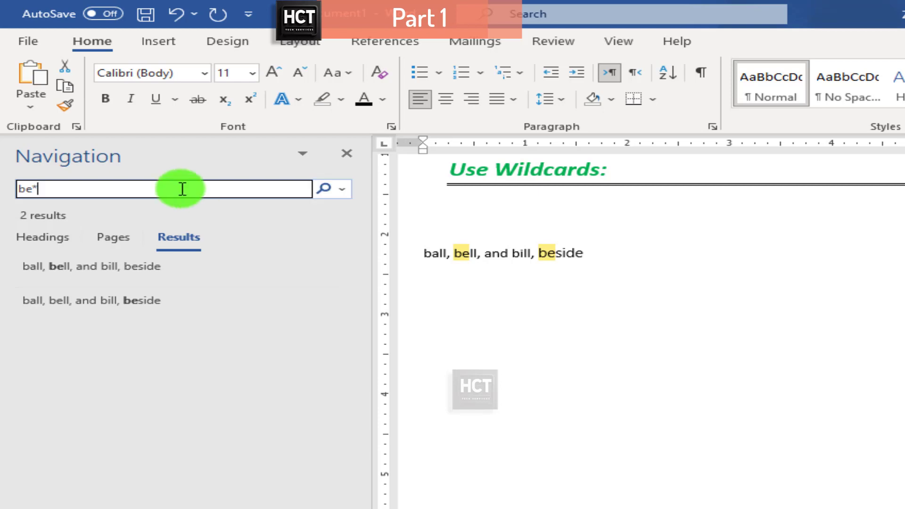
pyautogui.press('BackSpace')
pyautogui.press('BackSpace')
pyautogui.press('BackSpace')
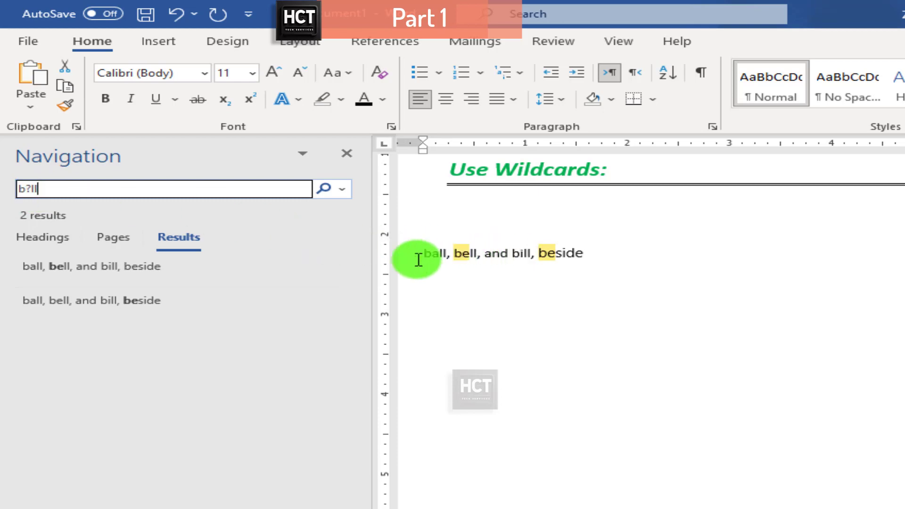
pyautogui.click(330, 195)
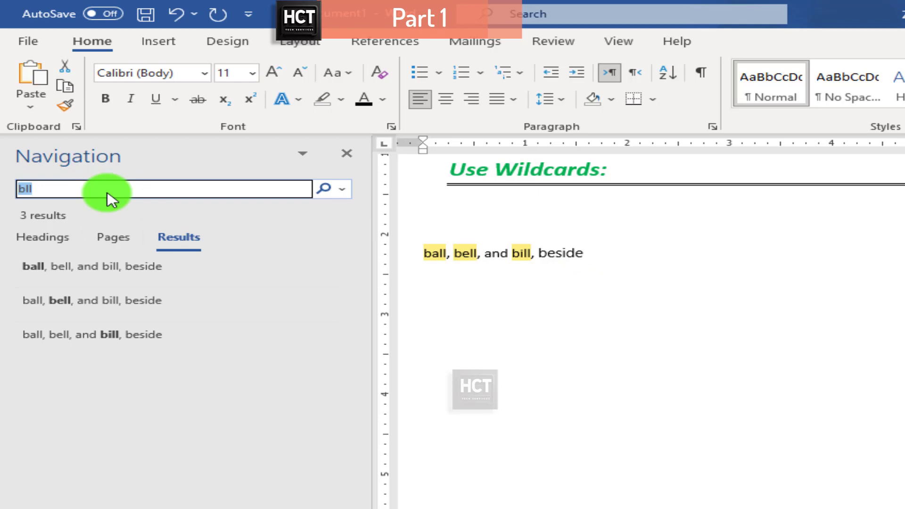
# - Change the search term to b[ae]ll and search for words with either a or e after b
pyautogui.write('b')
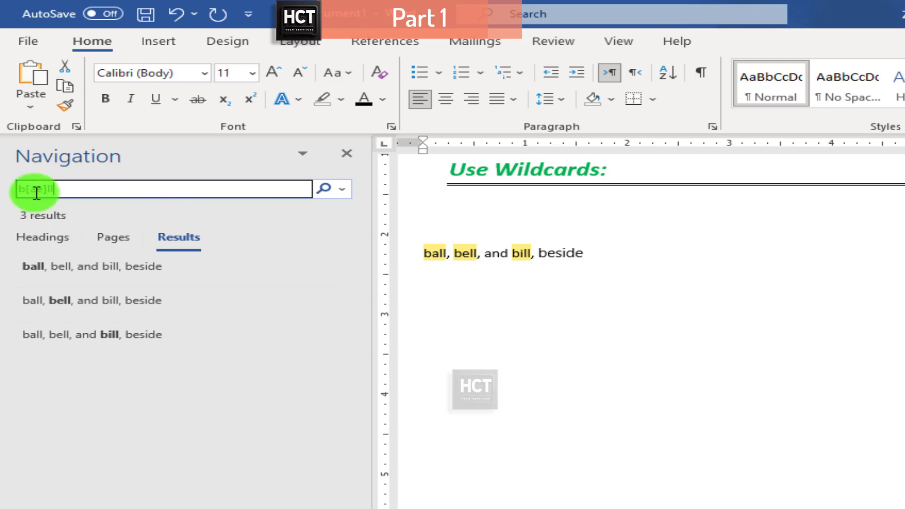
pyautogui.click(321, 193)
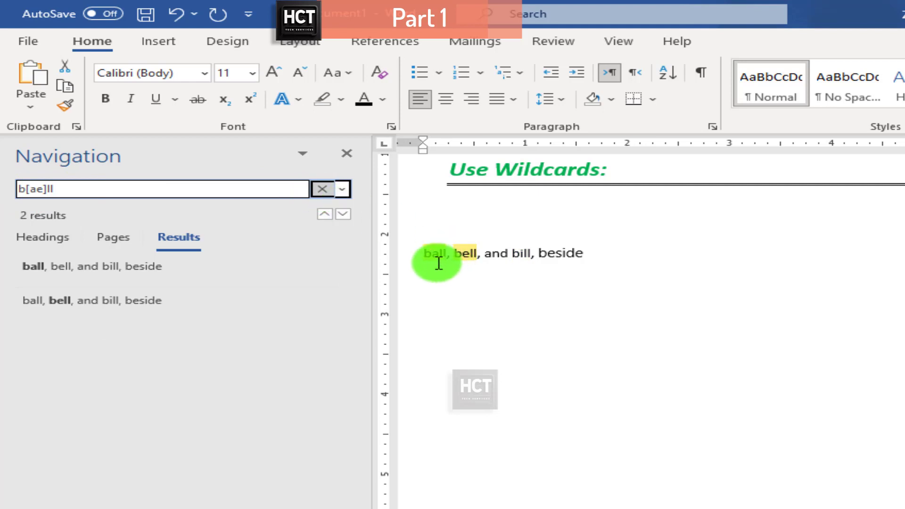